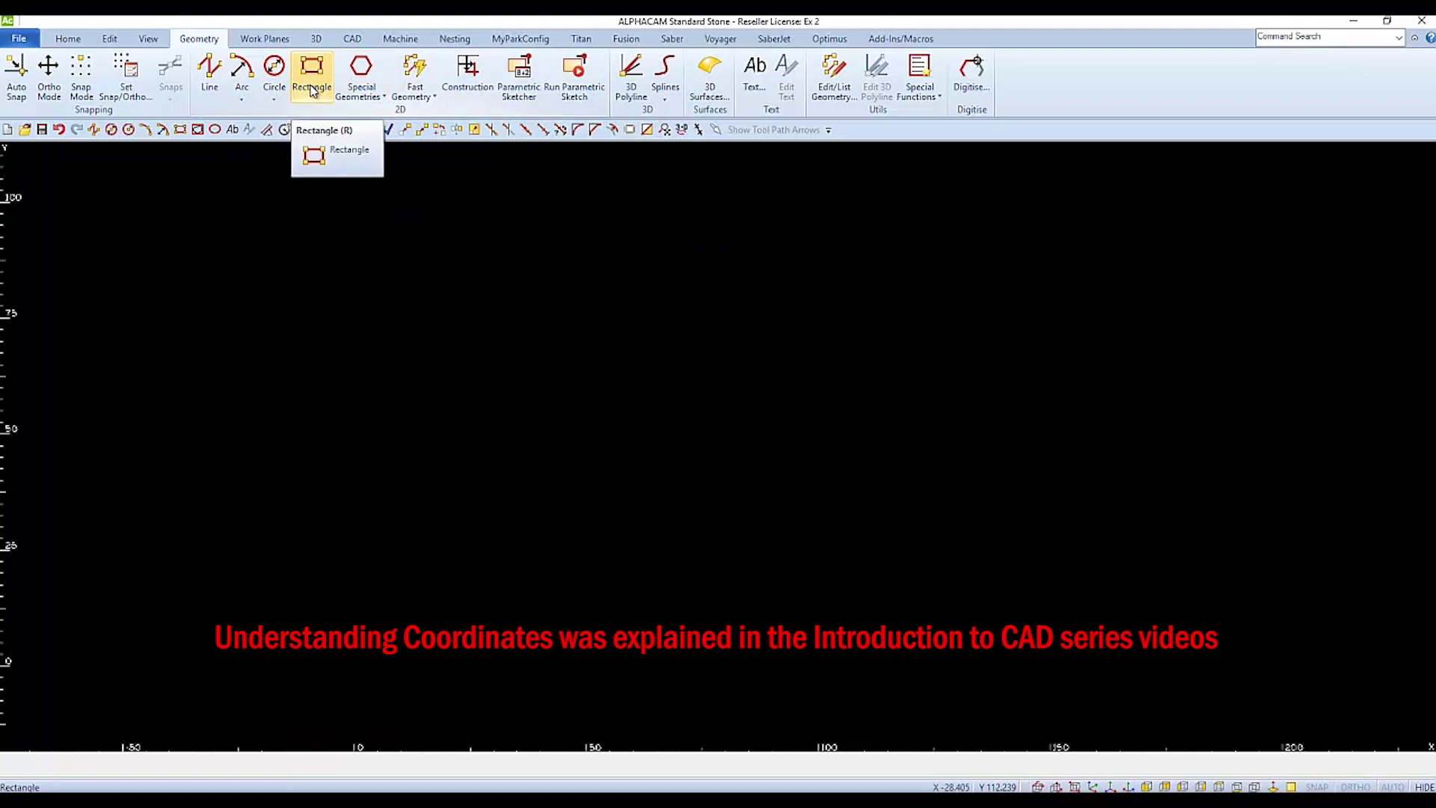
Step: Draw a rectangle with its first corner at X 0, Y 0 and its second corner at X 160, Y 96
{"action": "left_click", "coordinate": [314, 72]}
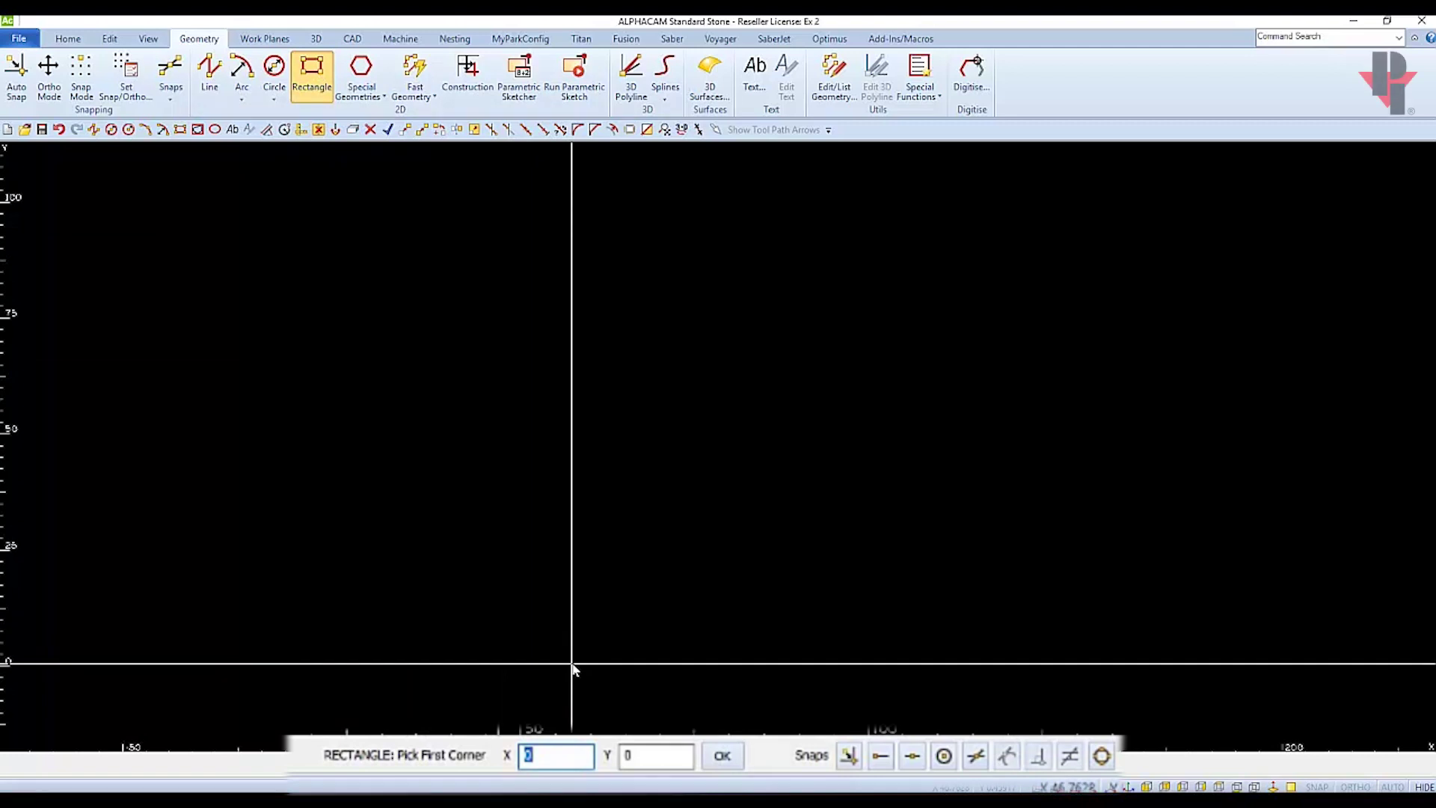
{"action": "key", "text": "Tab"}
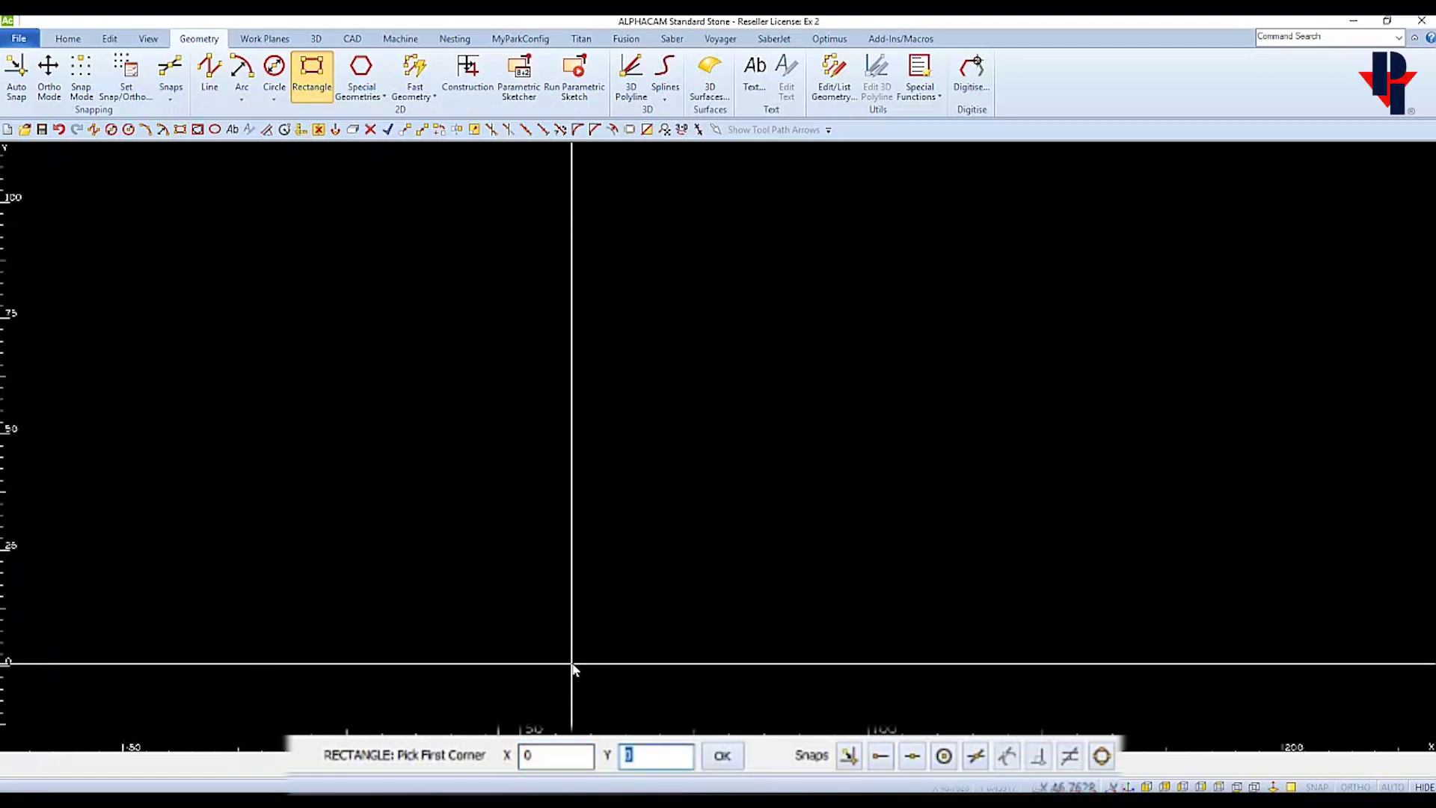
{"action": "key", "text": "Return"}
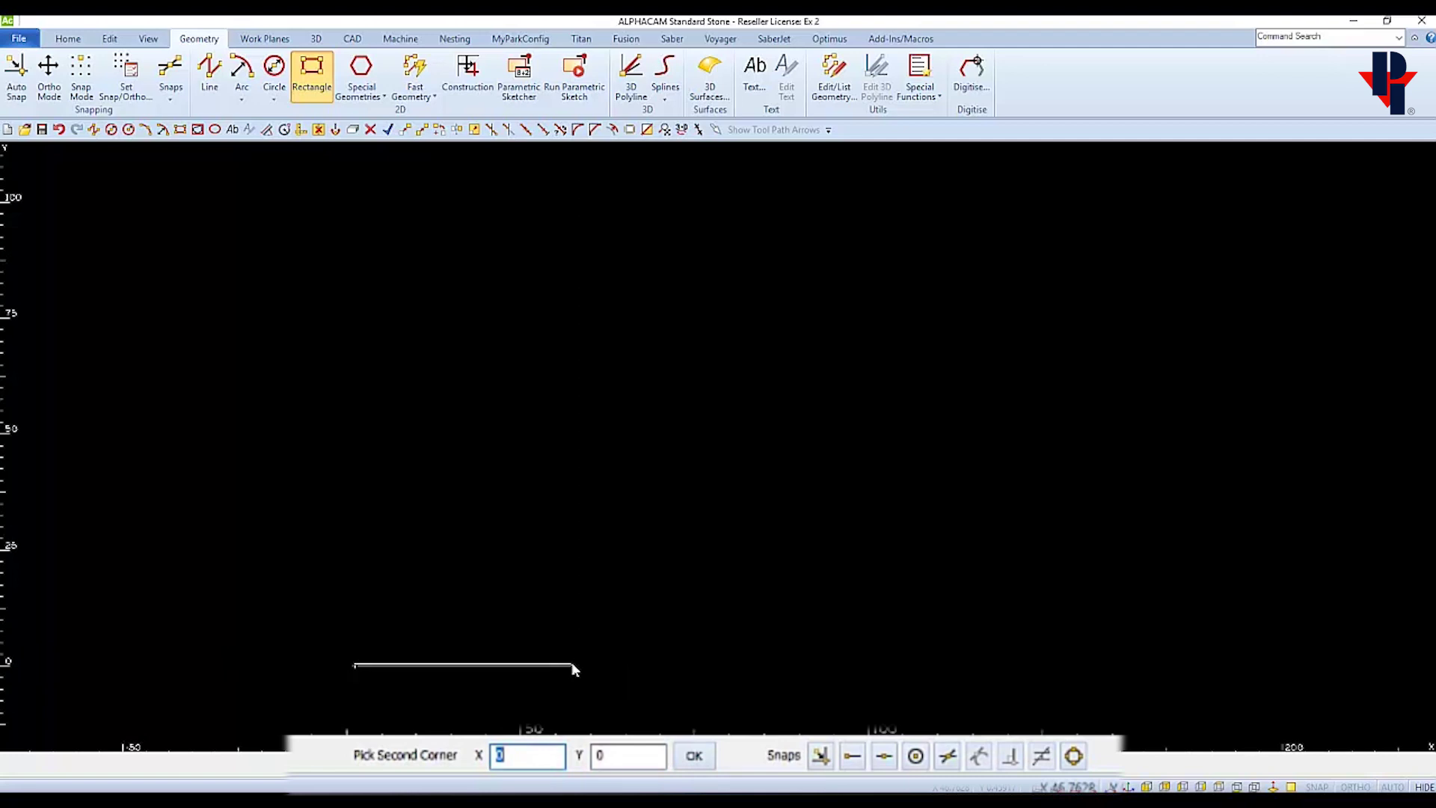
{"action": "type", "text": "160"}
{"action": "key", "text": "Tab"}
{"action": "type", "text": "96"}
{"action": "key", "text": "Return"}
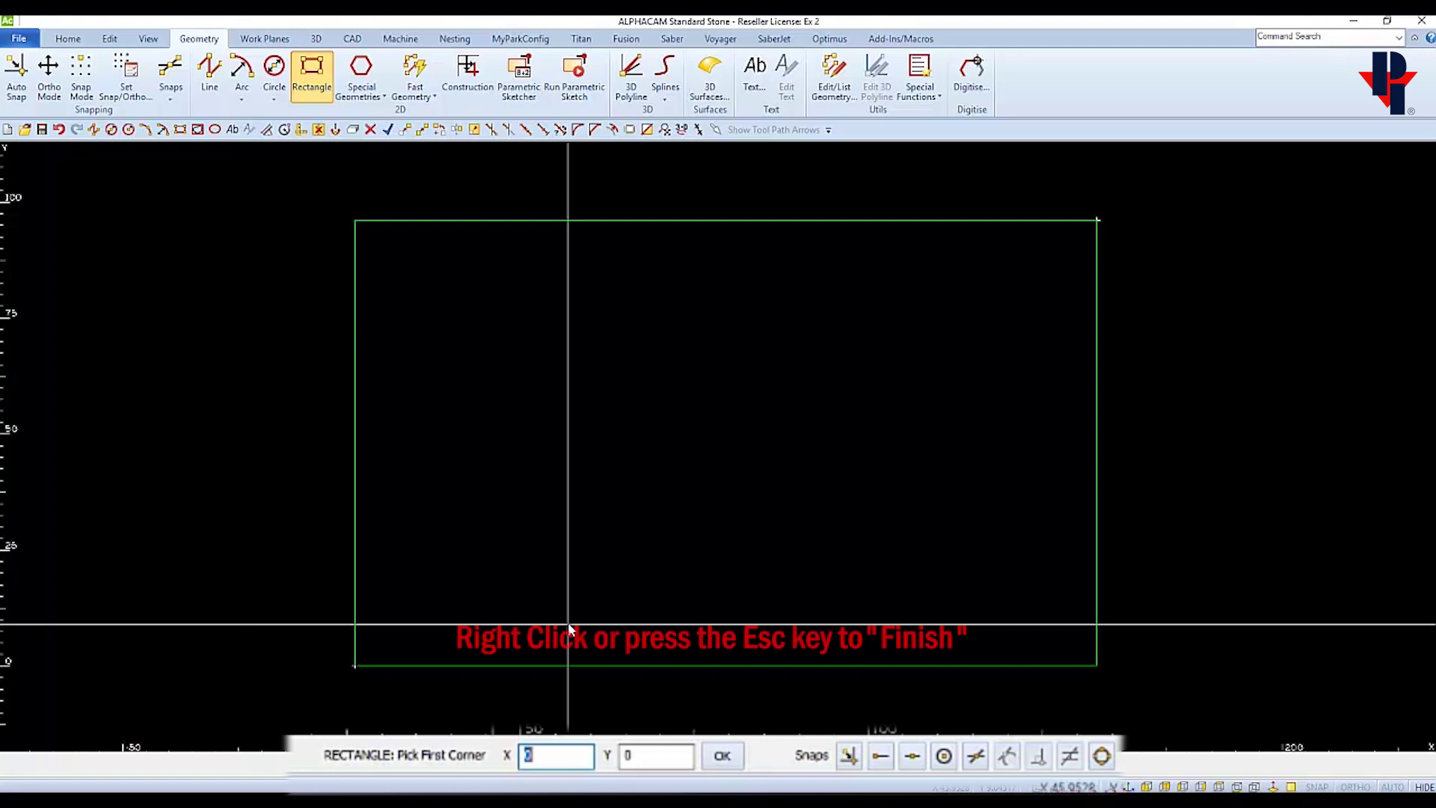
{"action": "right_click", "coordinate": [569, 629]}
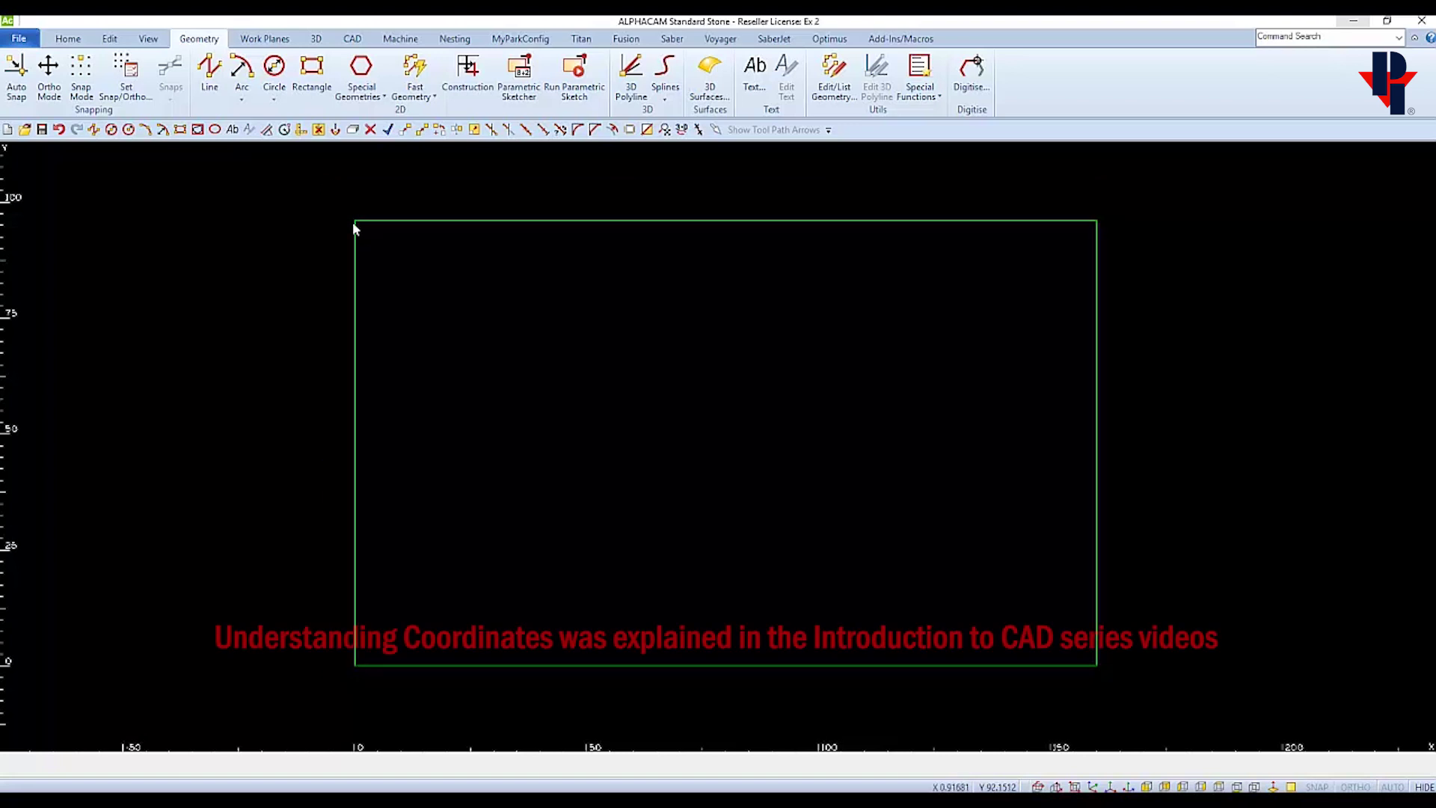
Step: Draw a second rectangle inside the first, from corner X 30, Y 30 to the opposite corner at X 30+60, Y 30+25.5
{"action": "left_click", "coordinate": [310, 71]}
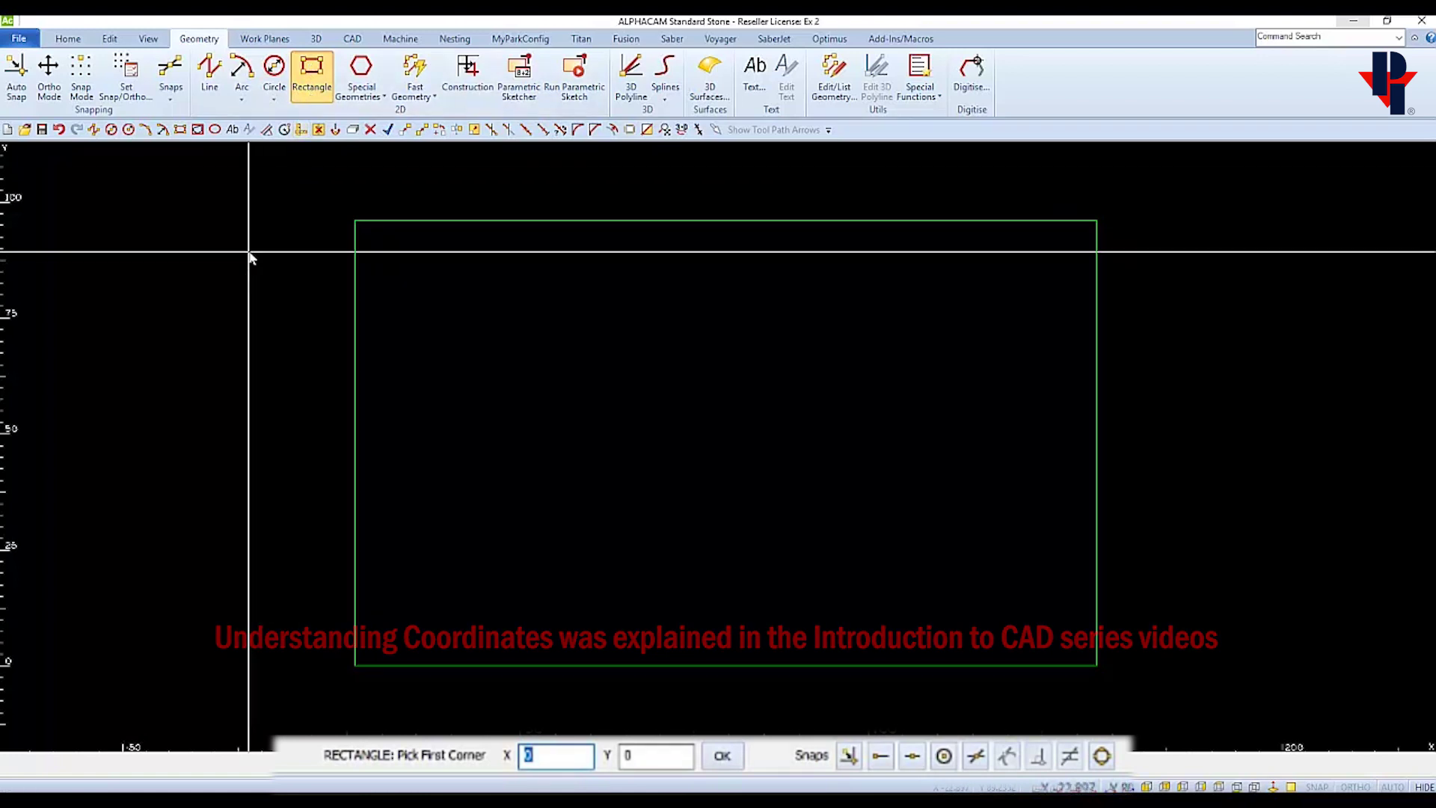
{"action": "type", "text": "30"}
{"action": "key", "text": "Tab"}
{"action": "type", "text": "30"}
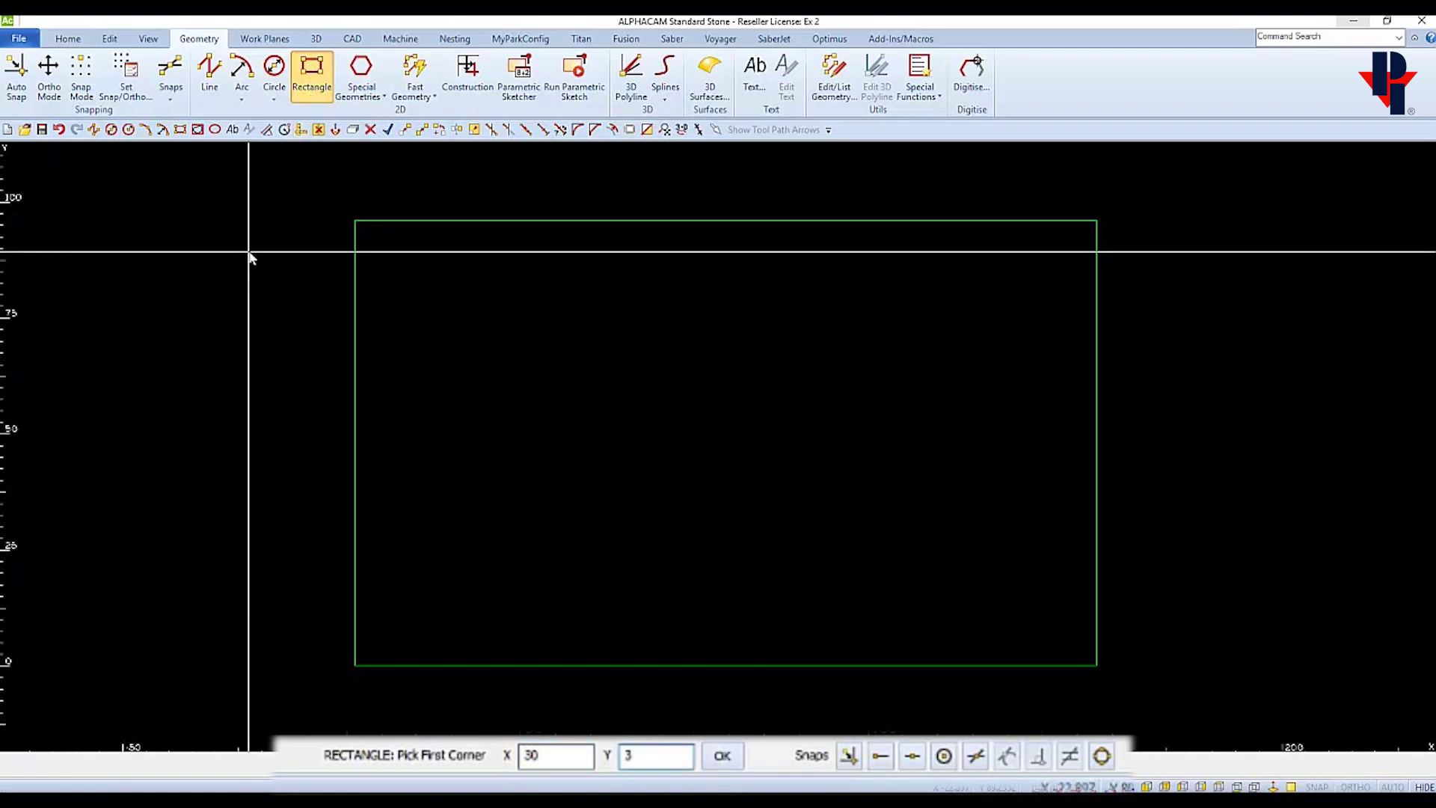
{"action": "key", "text": "Return"}
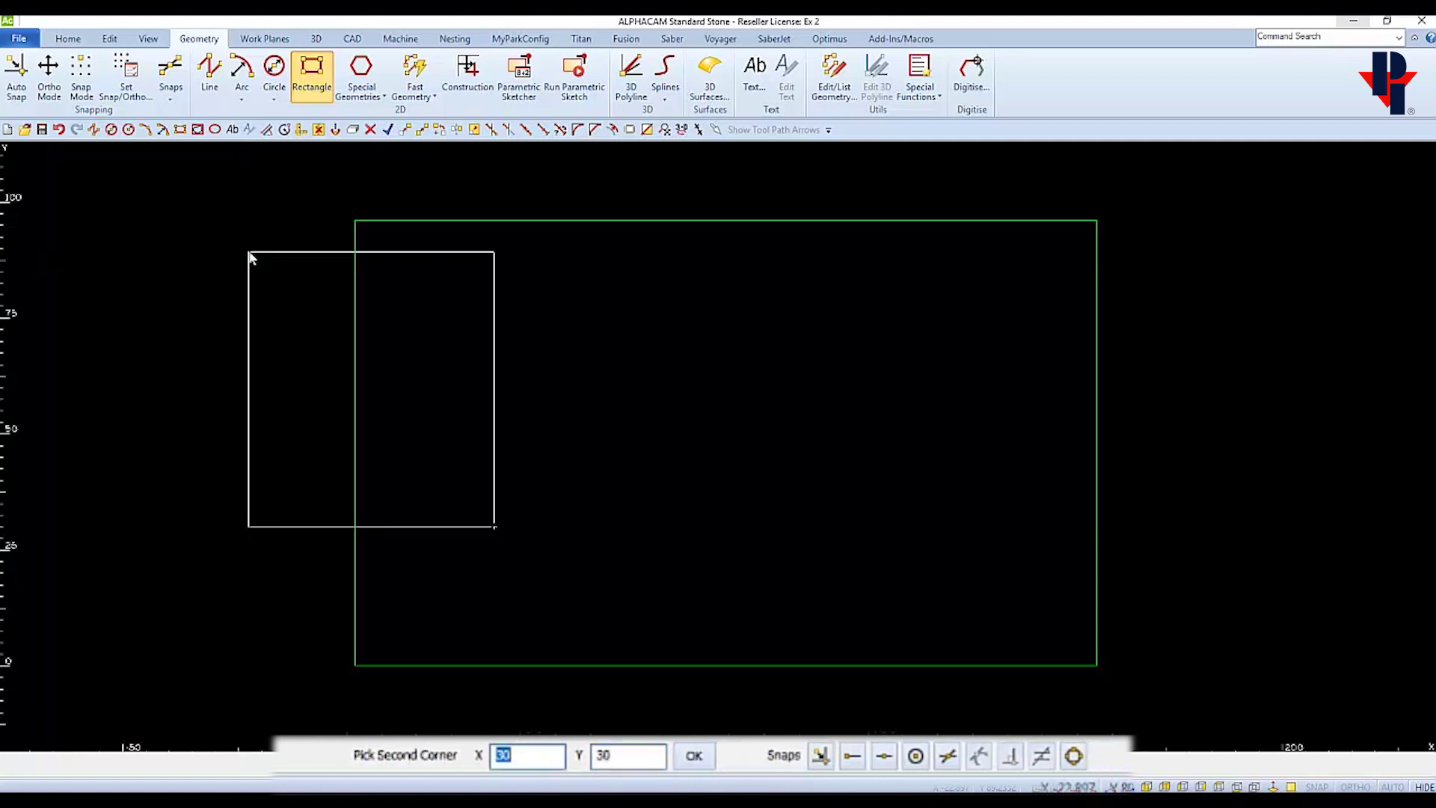
{"action": "key", "text": "End"}
{"action": "type", "text": "+60"}
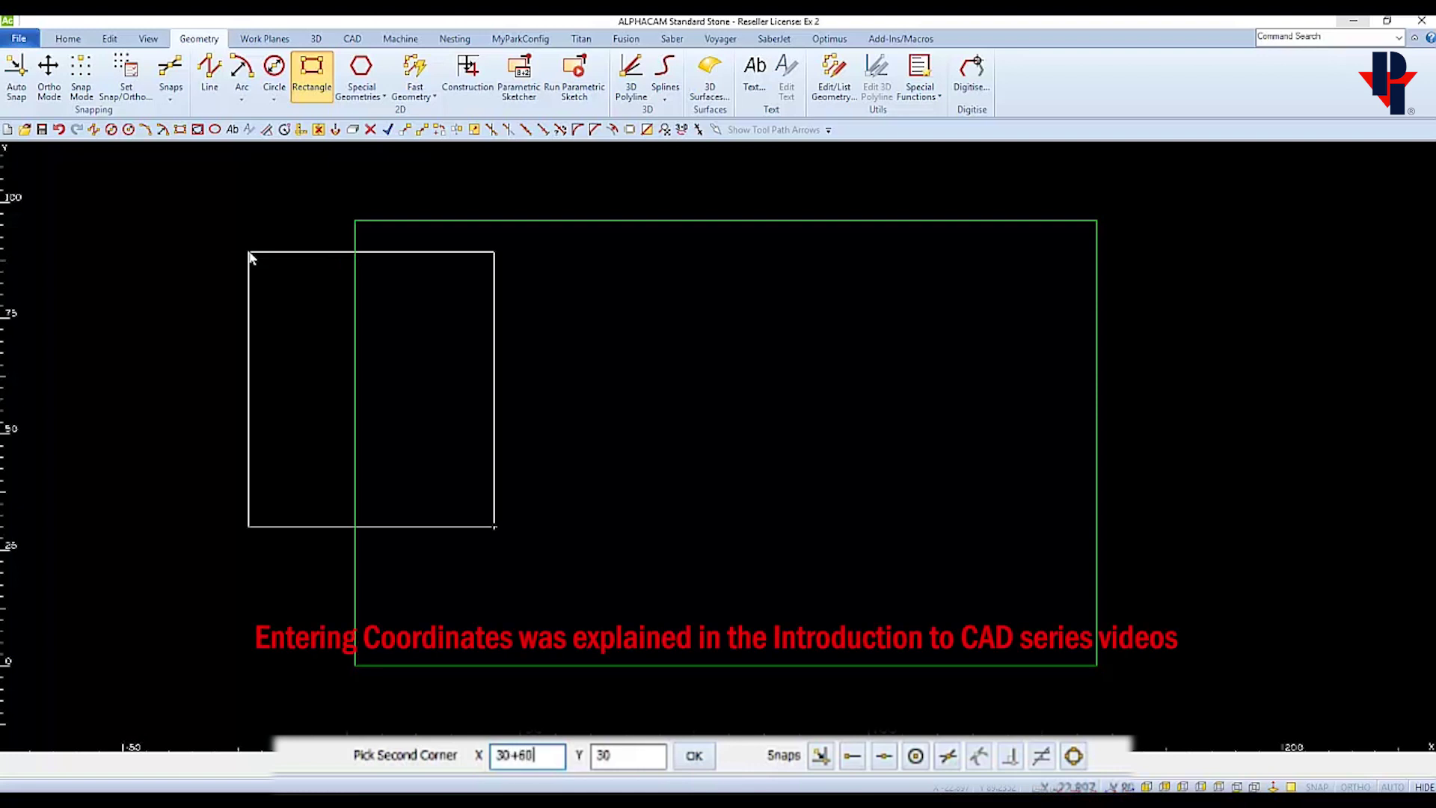
{"action": "key", "text": "Tab"}
{"action": "key", "text": "End"}
{"action": "type", "text": "+"}
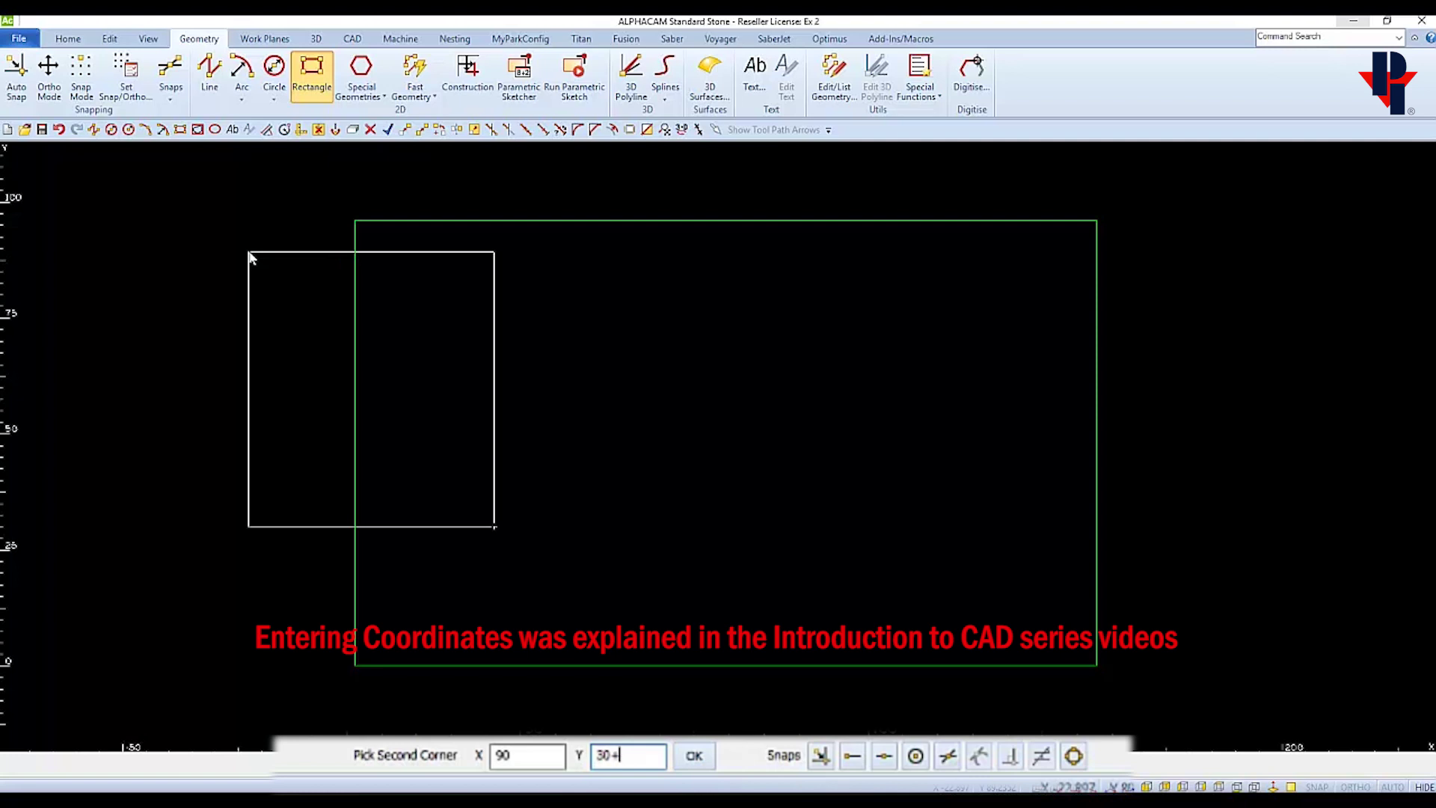
{"action": "type", "text": "25.5"}
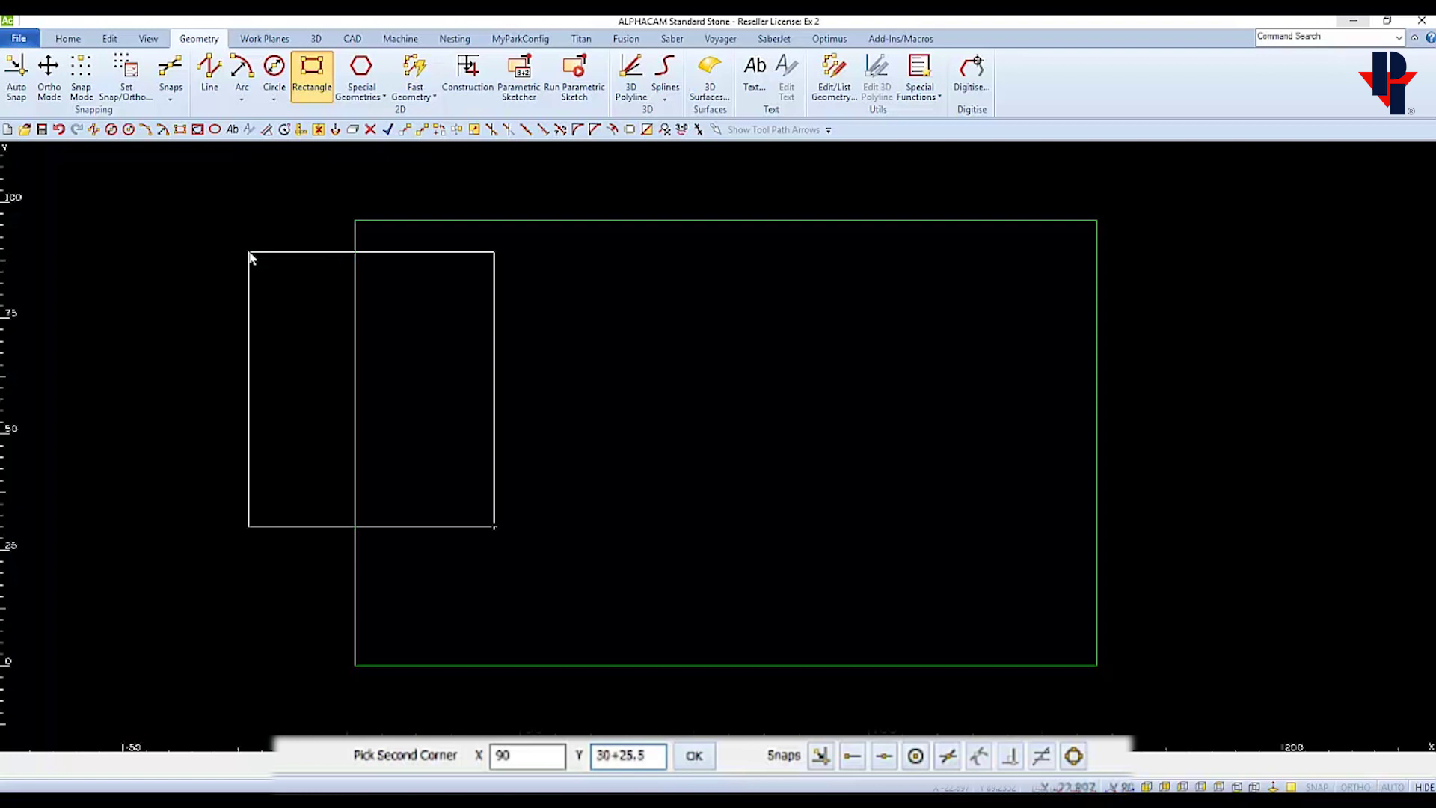
{"action": "key", "text": "Return"}
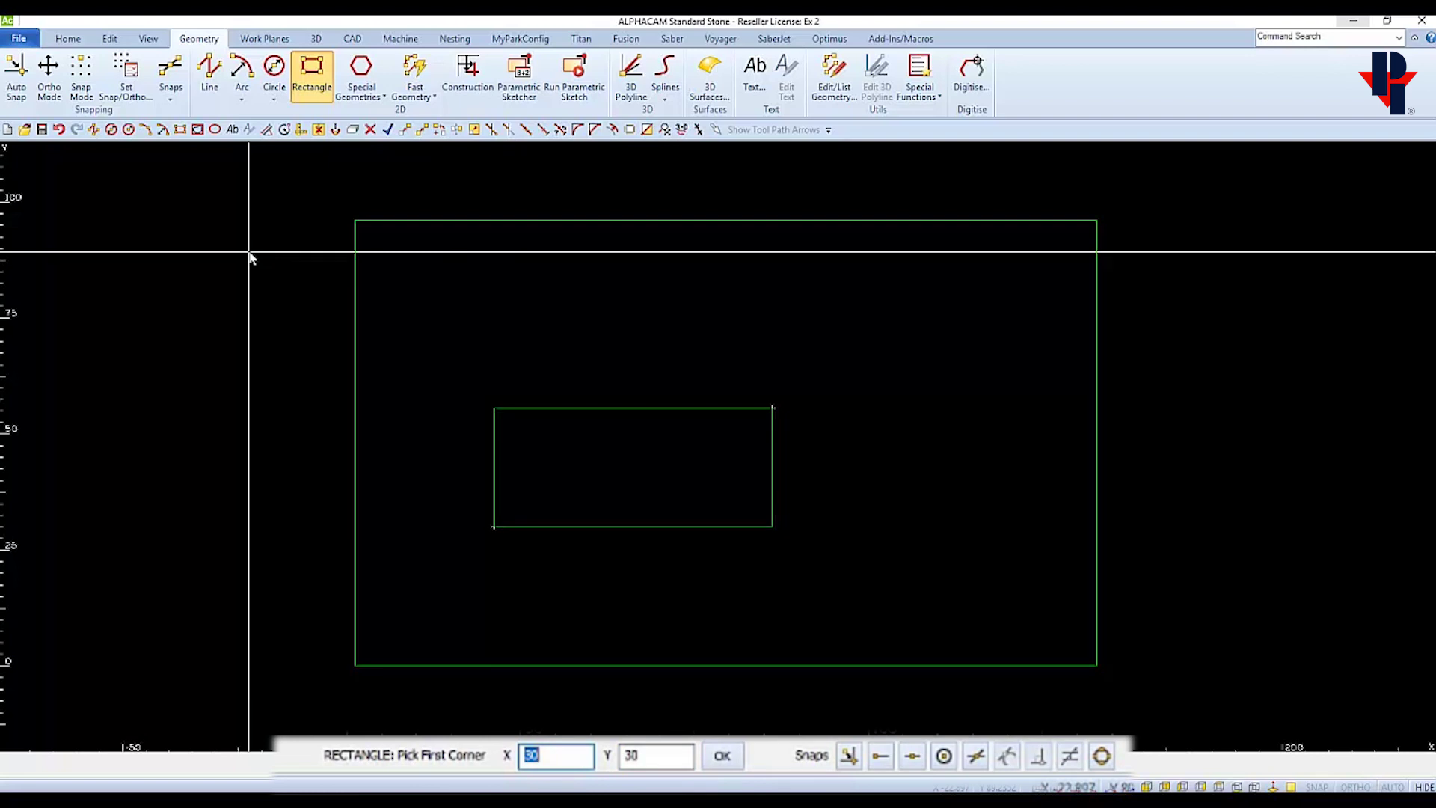
{"action": "key", "text": "Escape"}
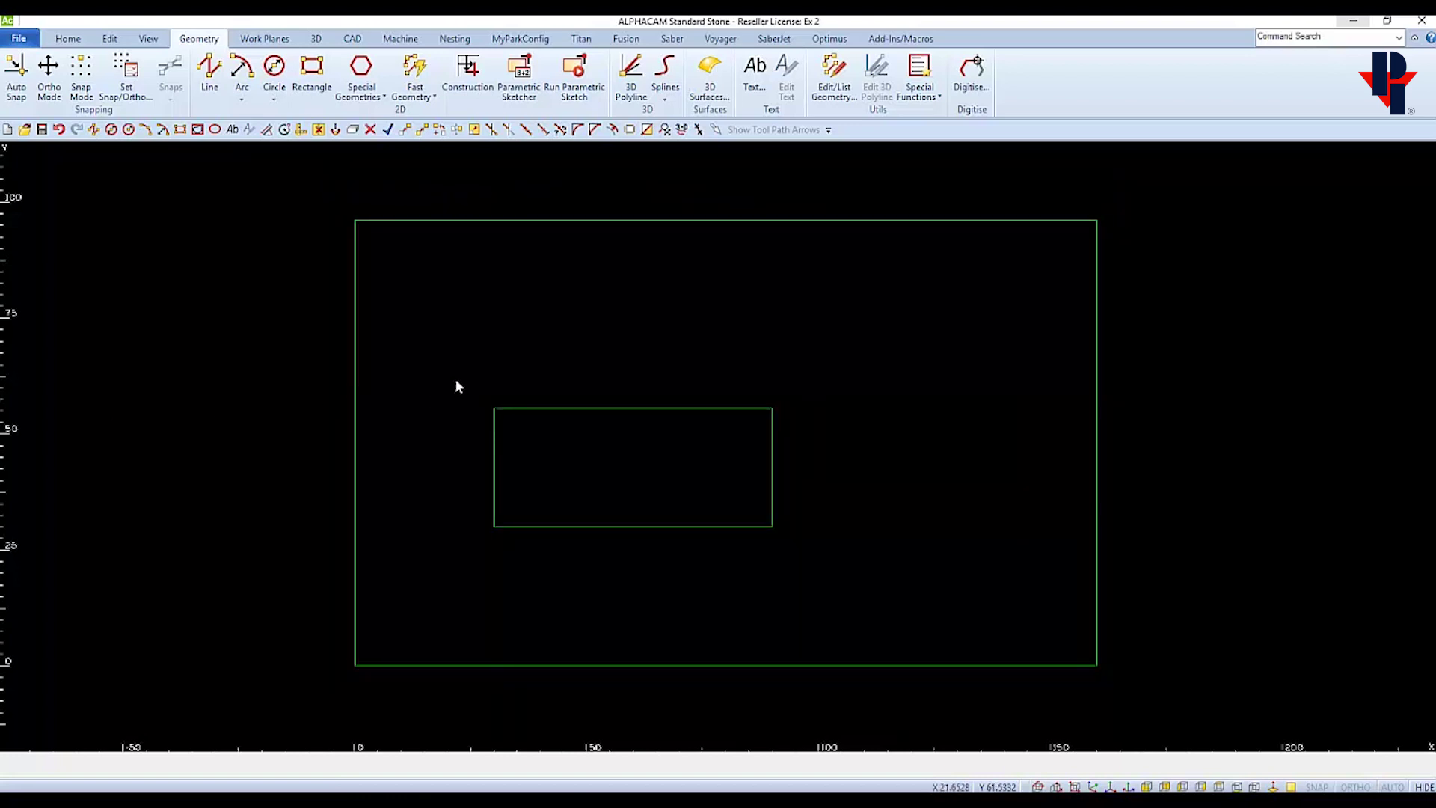
Step: Draw a circle by centre and radius, with radius 3, centred at X 30, Y 30 on the inner rectangle's lower-left corner
{"action": "left_click", "coordinate": [277, 100]}
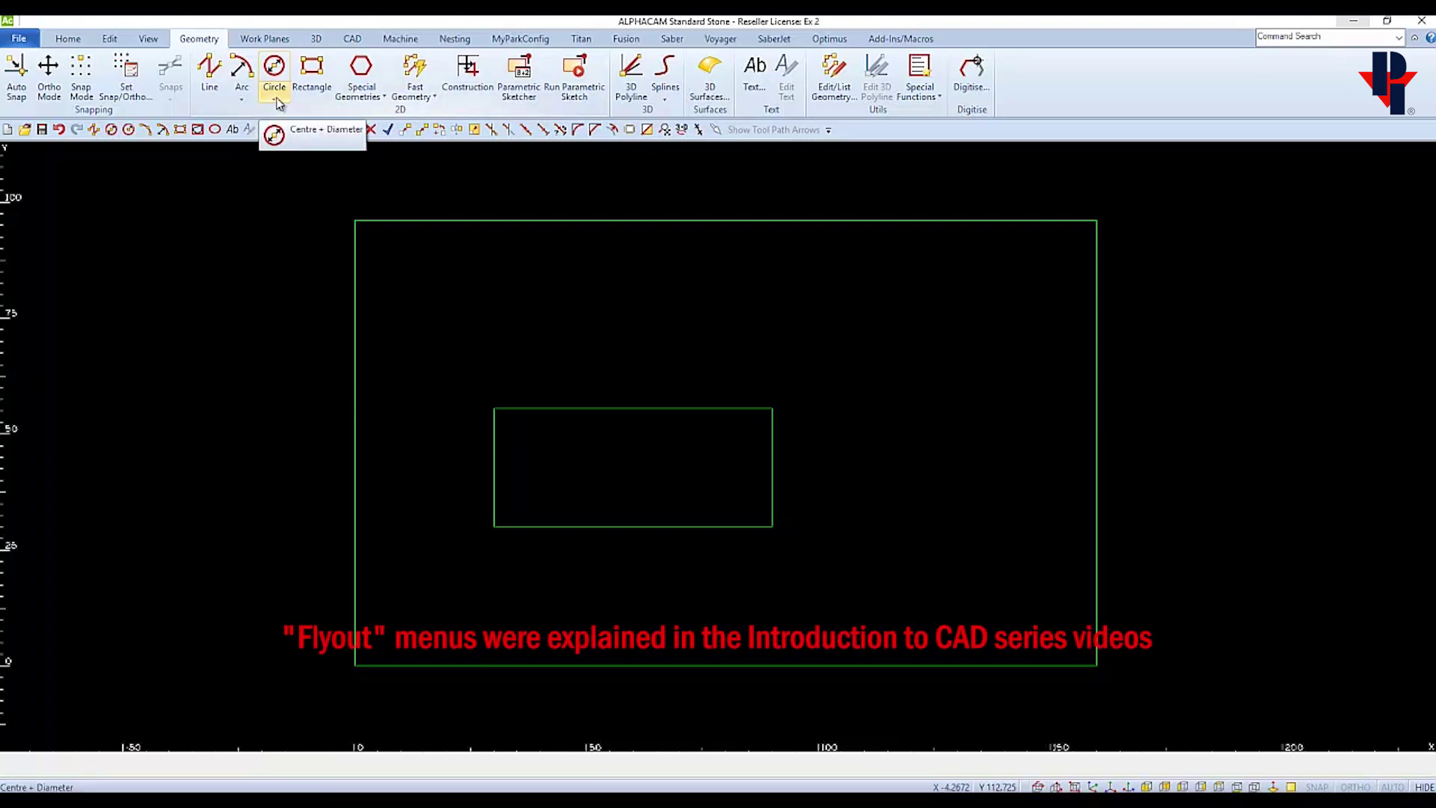
{"action": "left_click", "coordinate": [277, 103]}
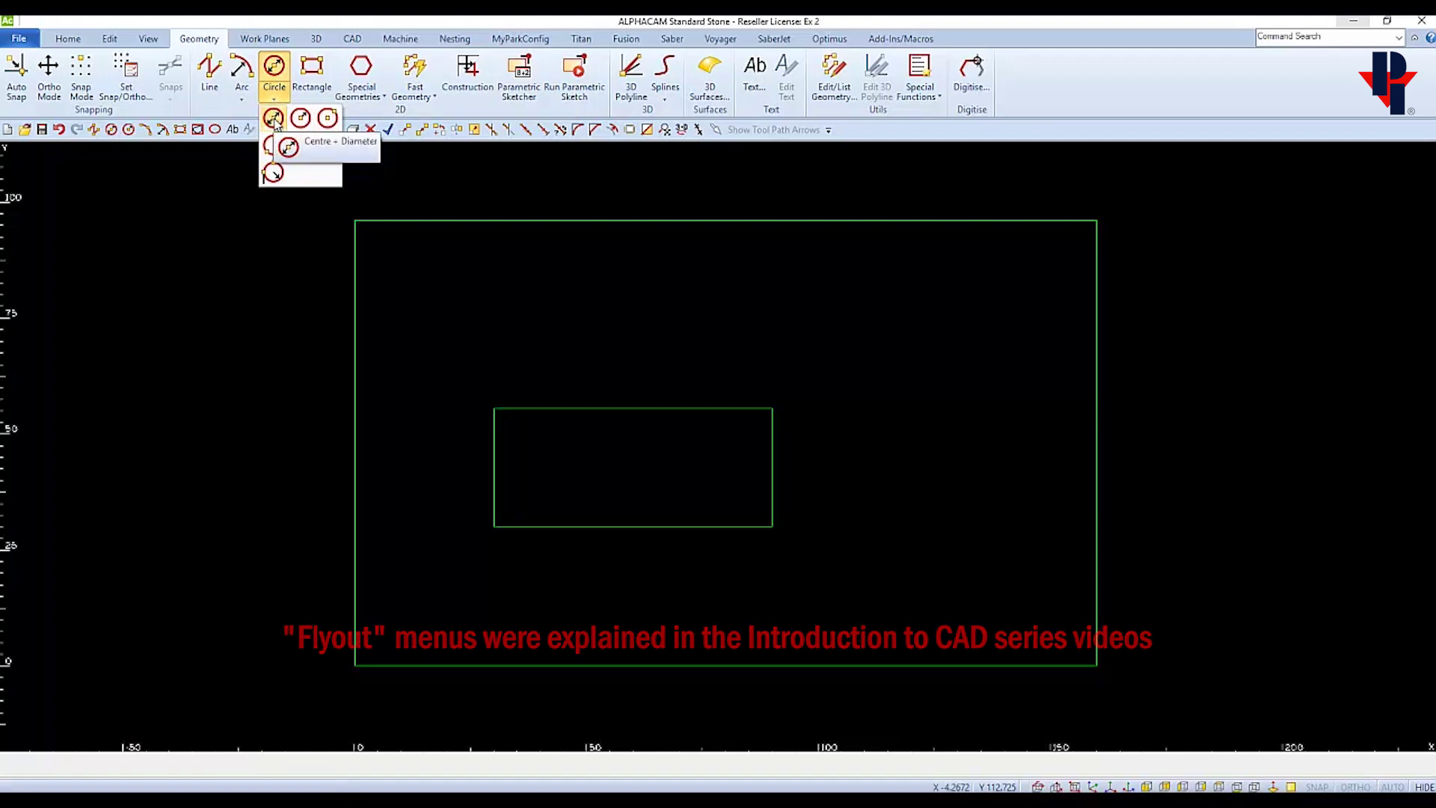
{"action": "left_click", "coordinate": [300, 120]}
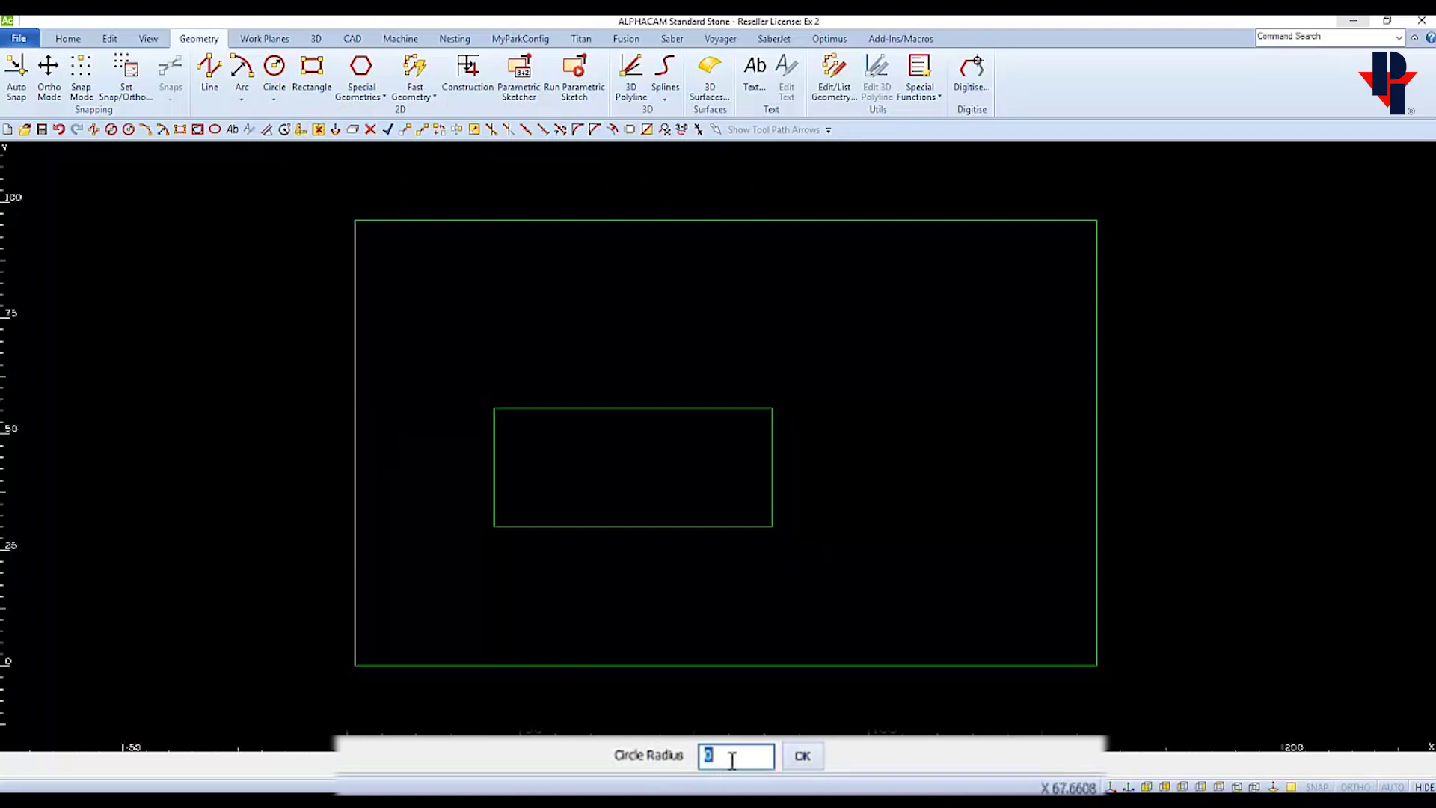
{"action": "type", "text": "3"}
{"action": "key", "text": "Return"}
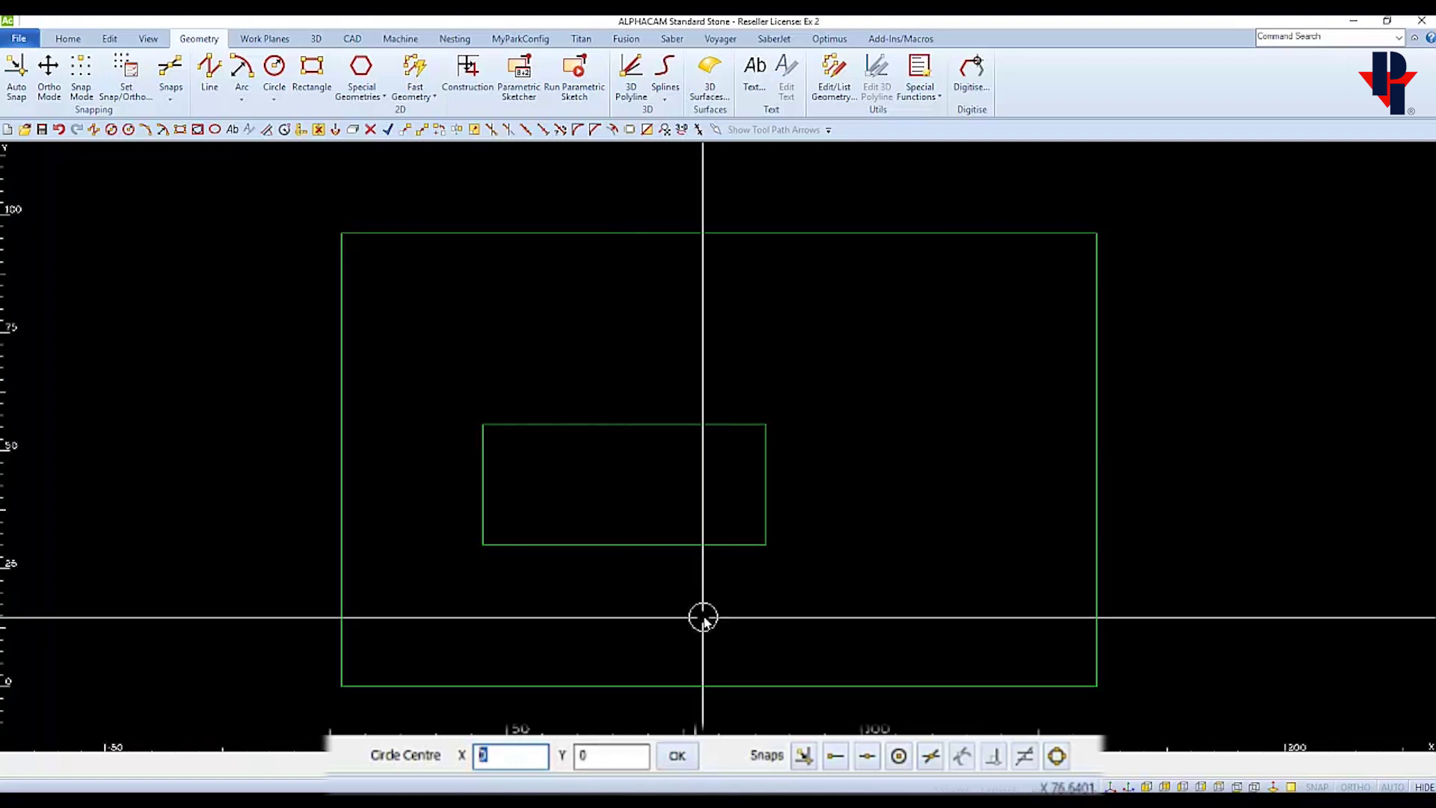
{"action": "type", "text": "30"}
{"action": "key", "text": "Tab"}
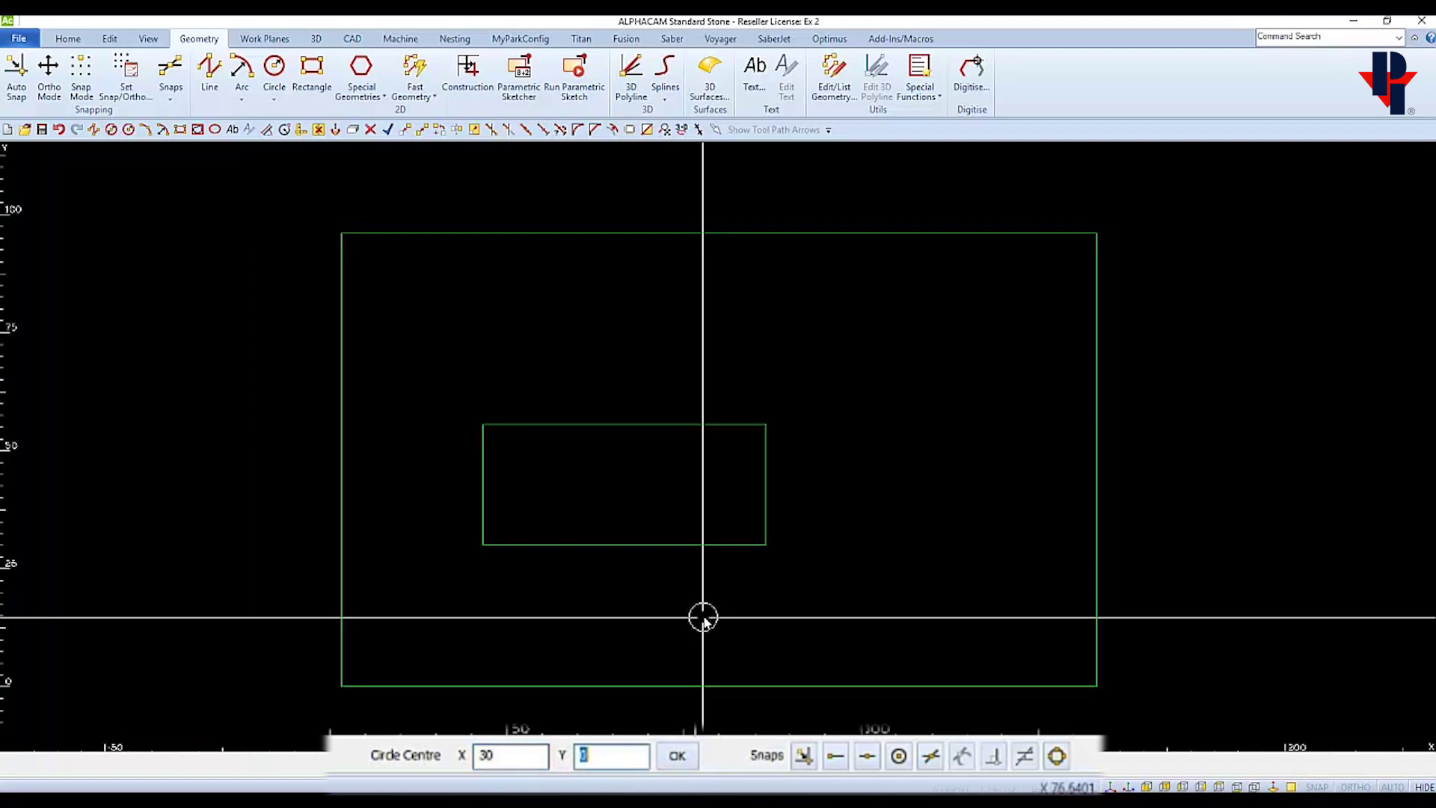
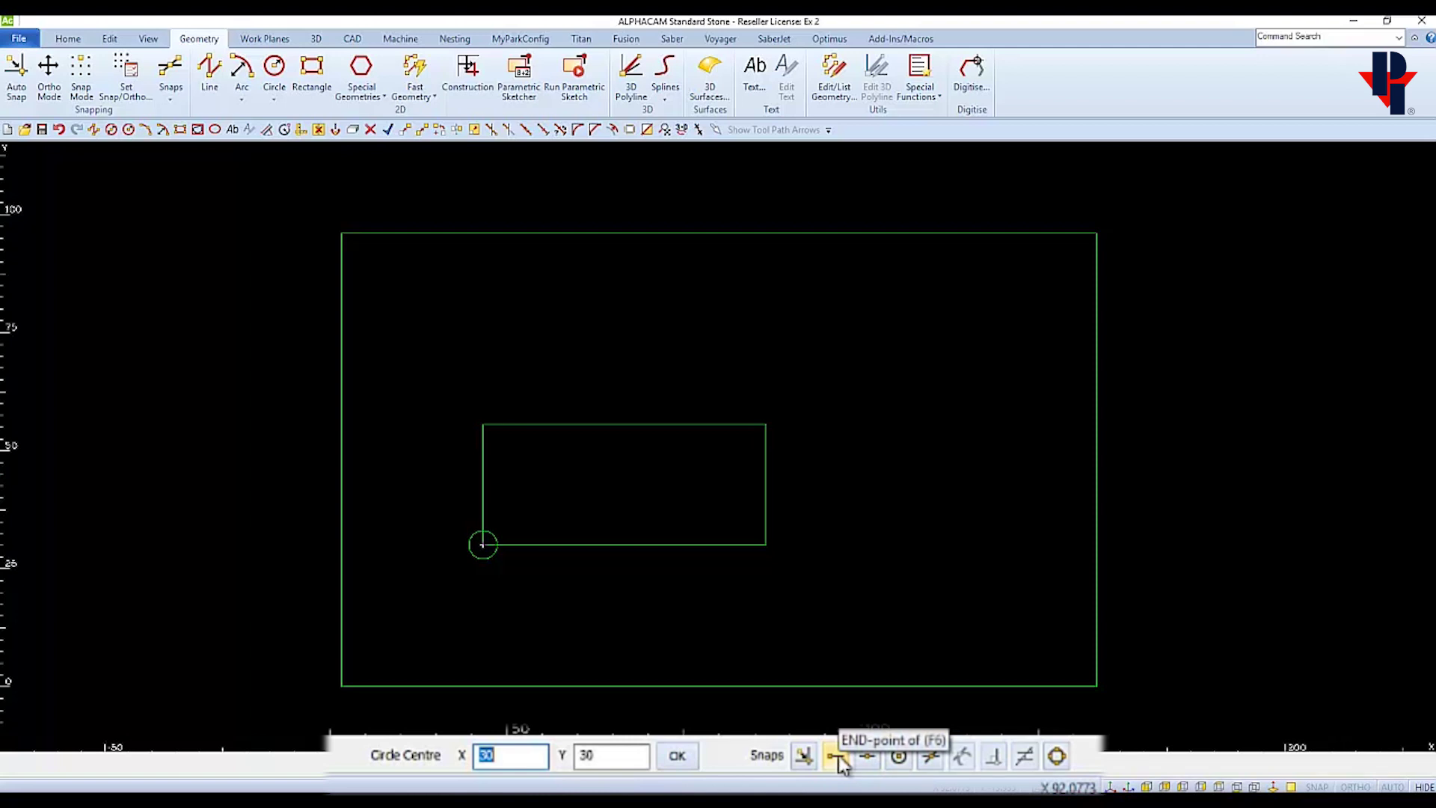
Step: Add radius 3 circles on the inner rectangle's lower-right, upper-right and upper-left corners, snapping each centre to a line end-point
{"action": "left_click", "coordinate": [836, 757]}
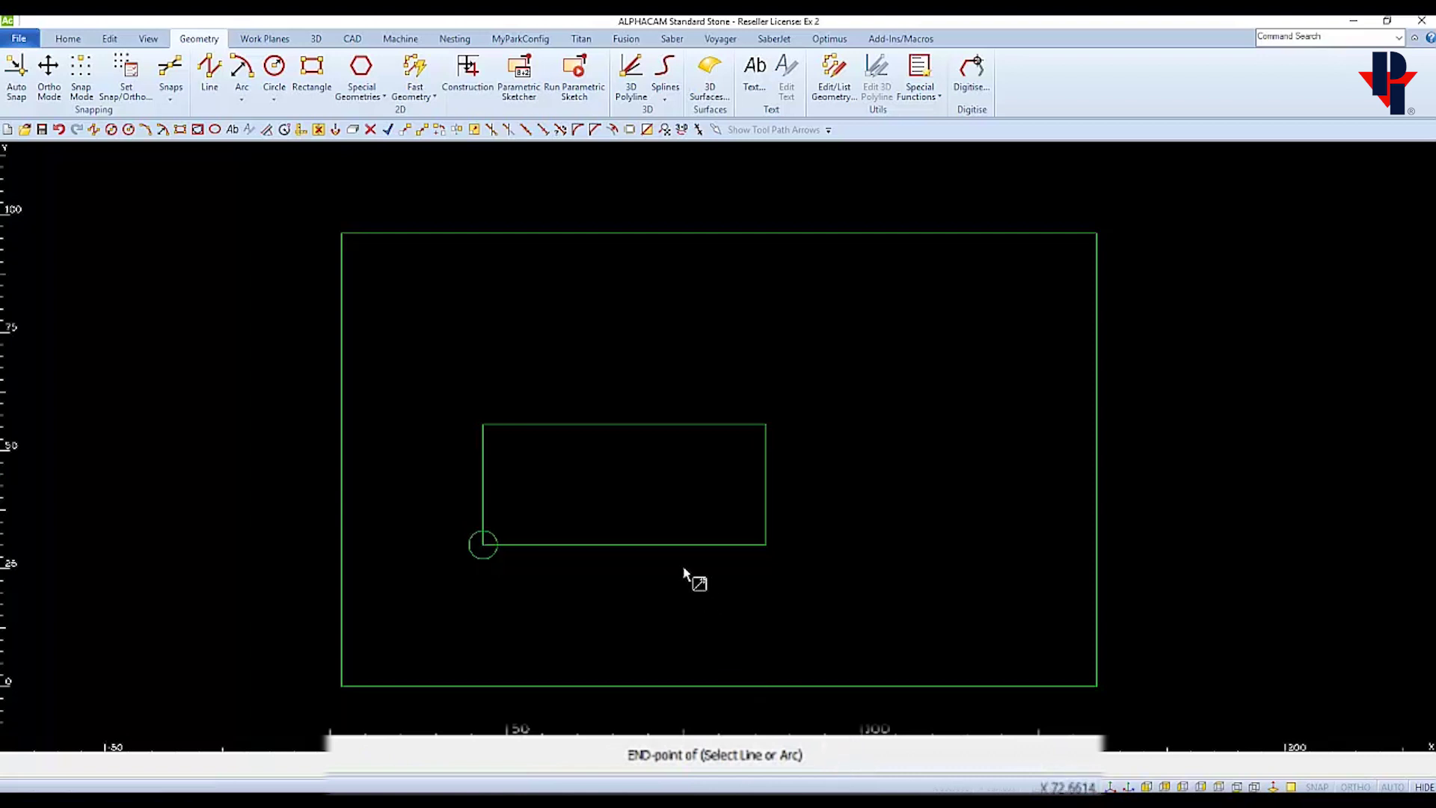
{"action": "left_click", "coordinate": [719, 545]}
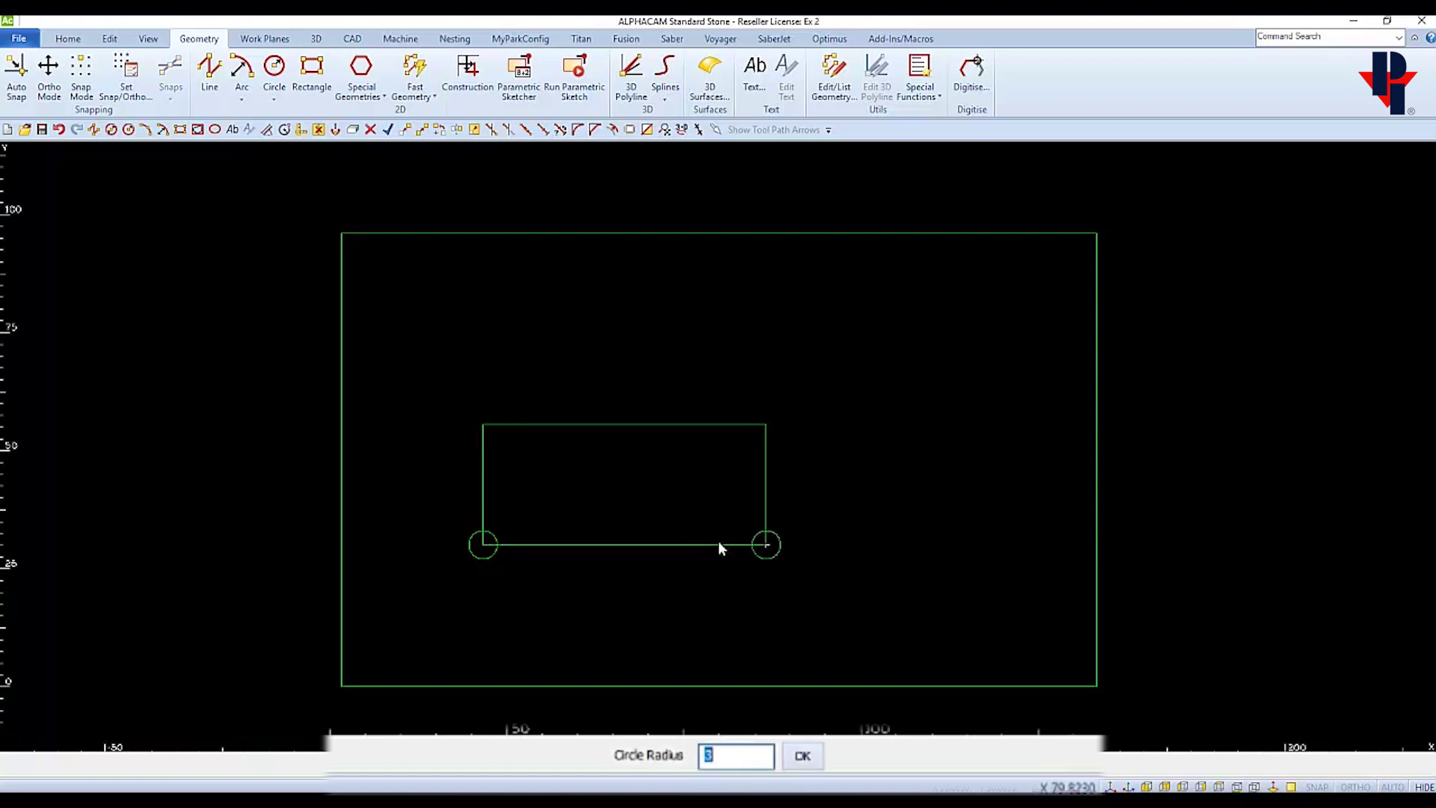
{"action": "left_click", "coordinate": [805, 757]}
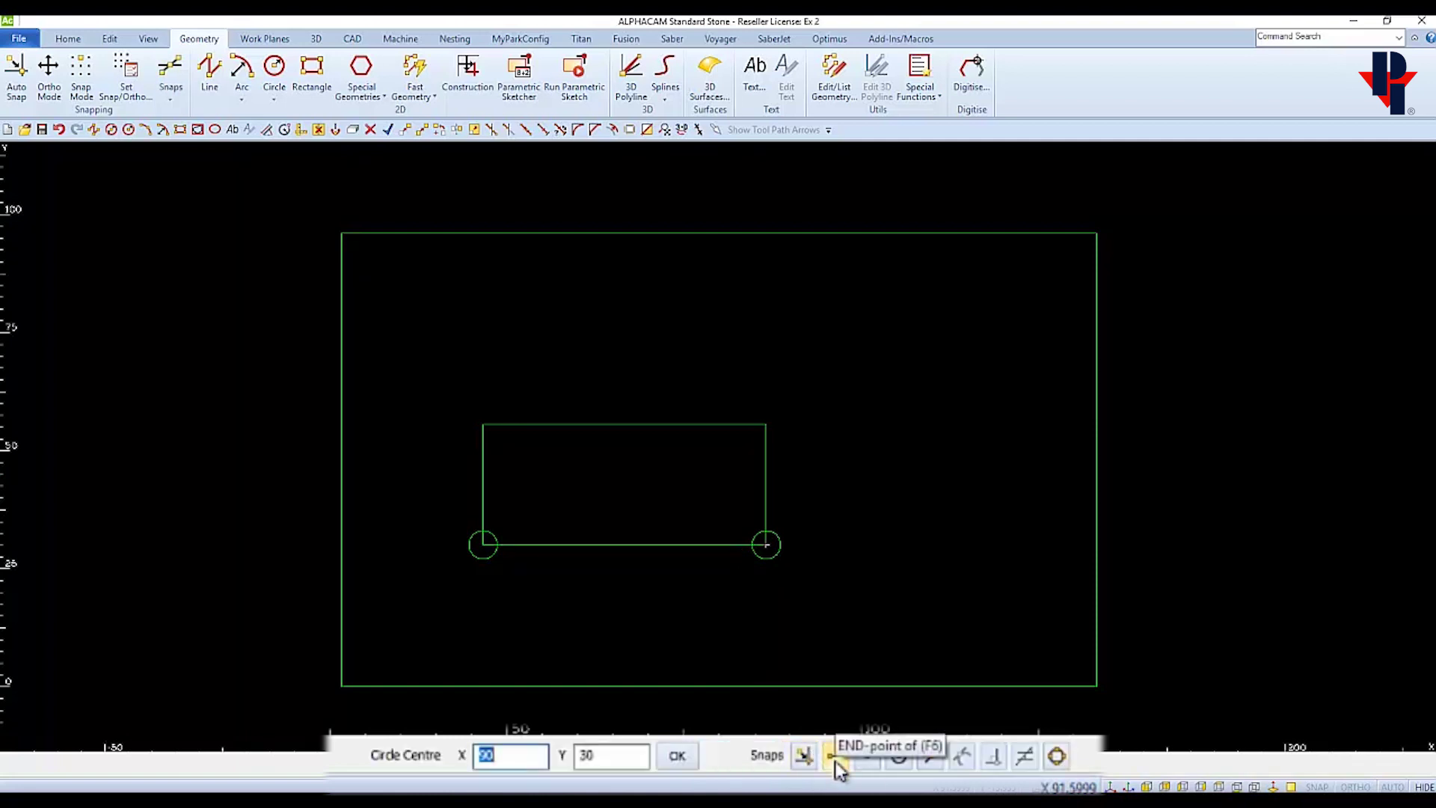
{"action": "left_click", "coordinate": [834, 758]}
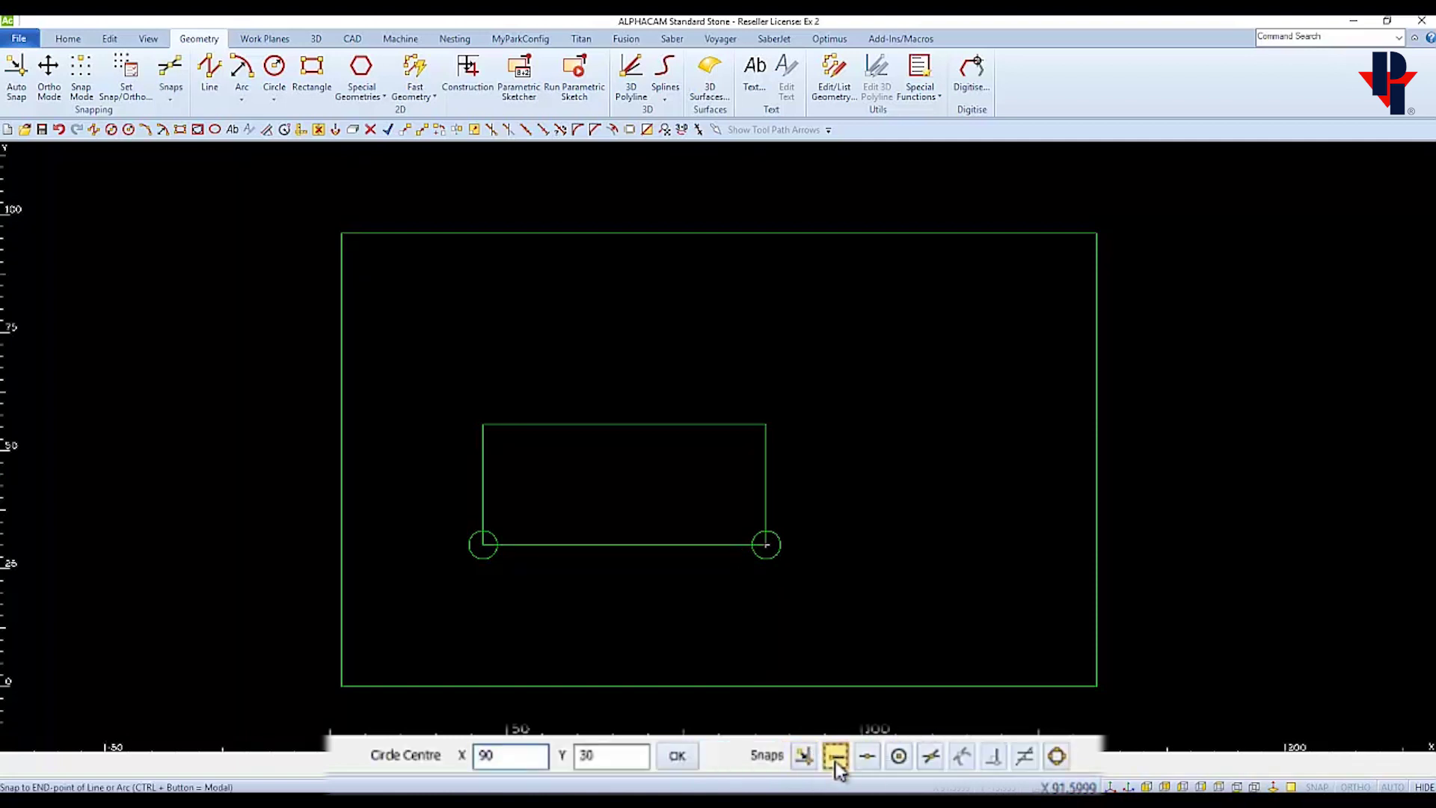
{"action": "left_click", "coordinate": [768, 447]}
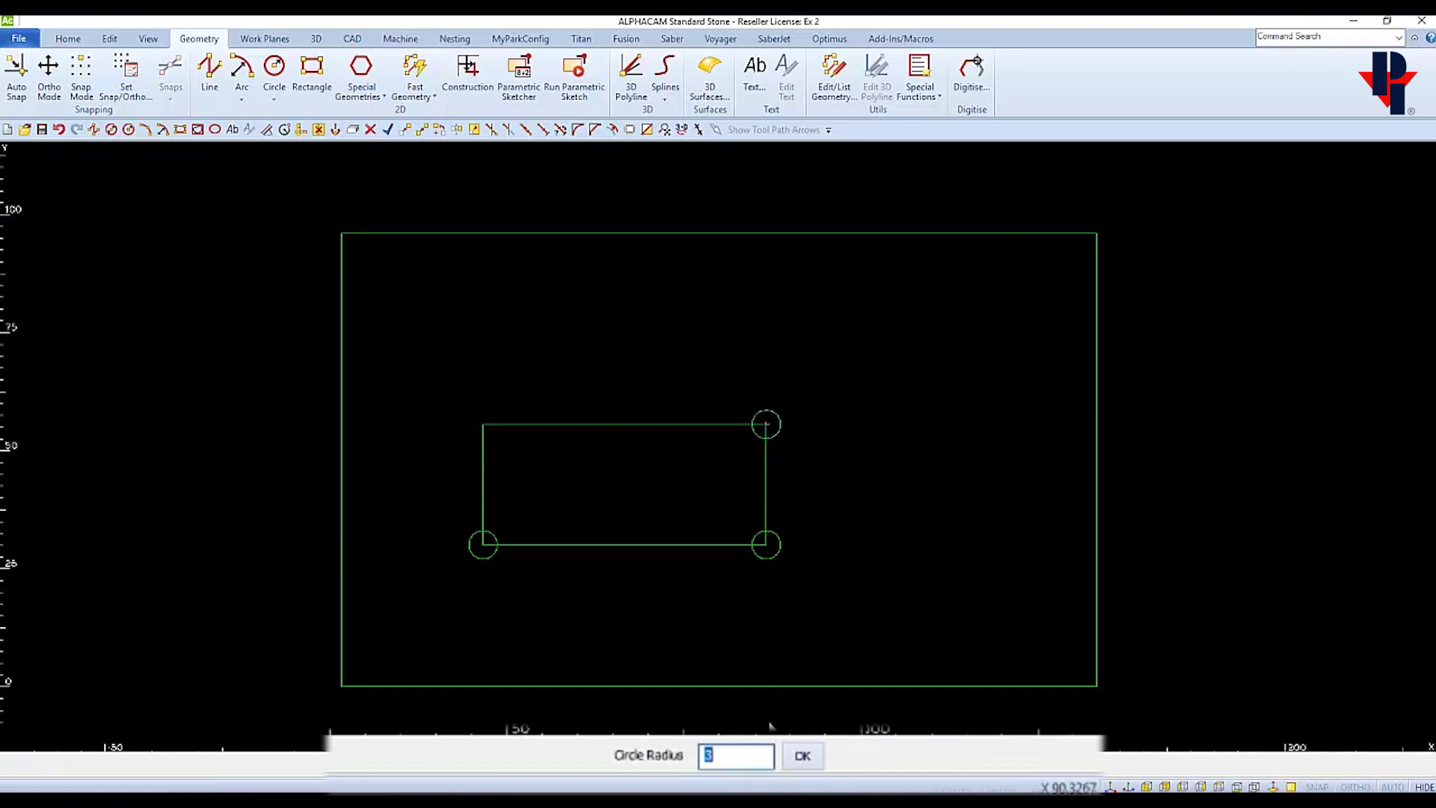
{"action": "left_click", "coordinate": [804, 758]}
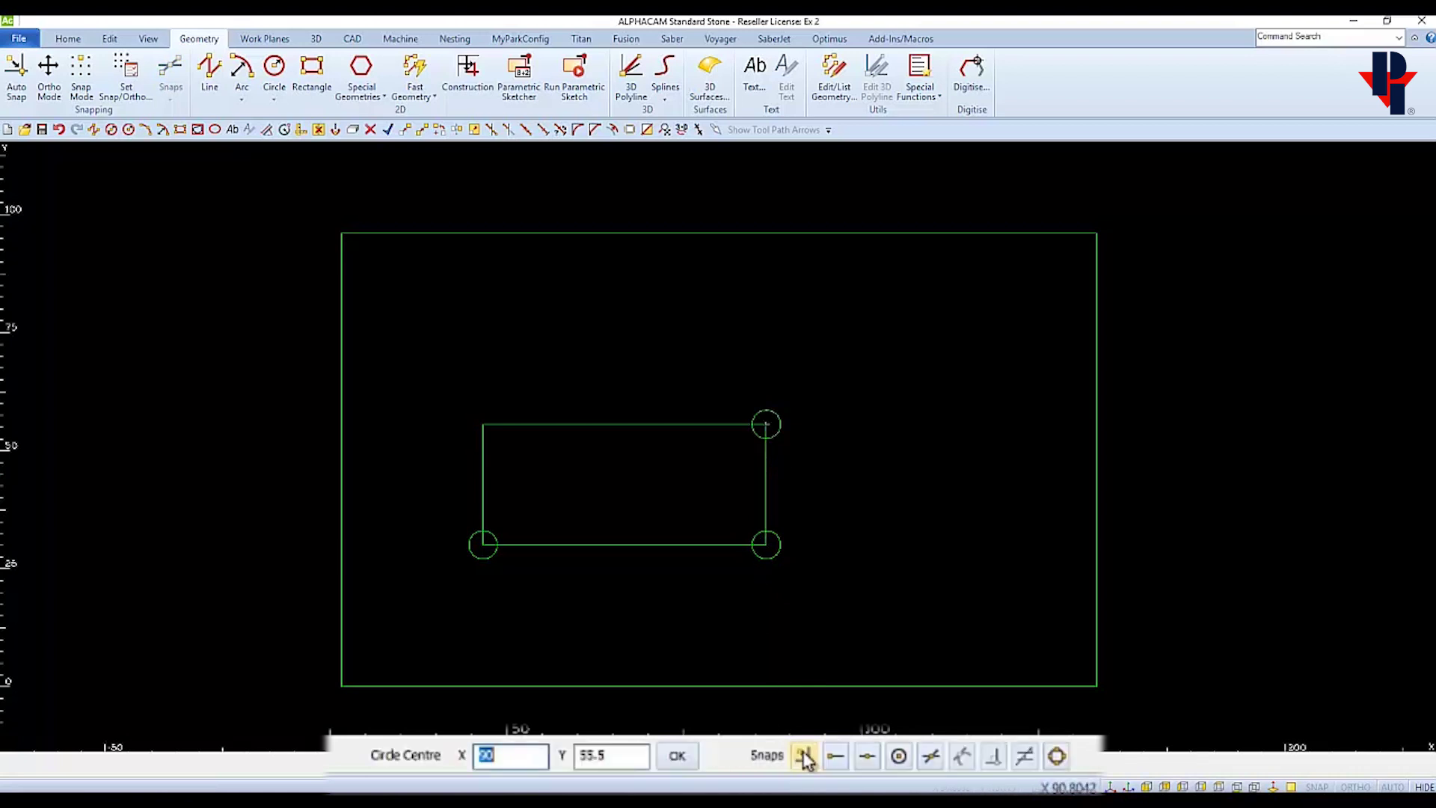
{"action": "left_click", "coordinate": [844, 759]}
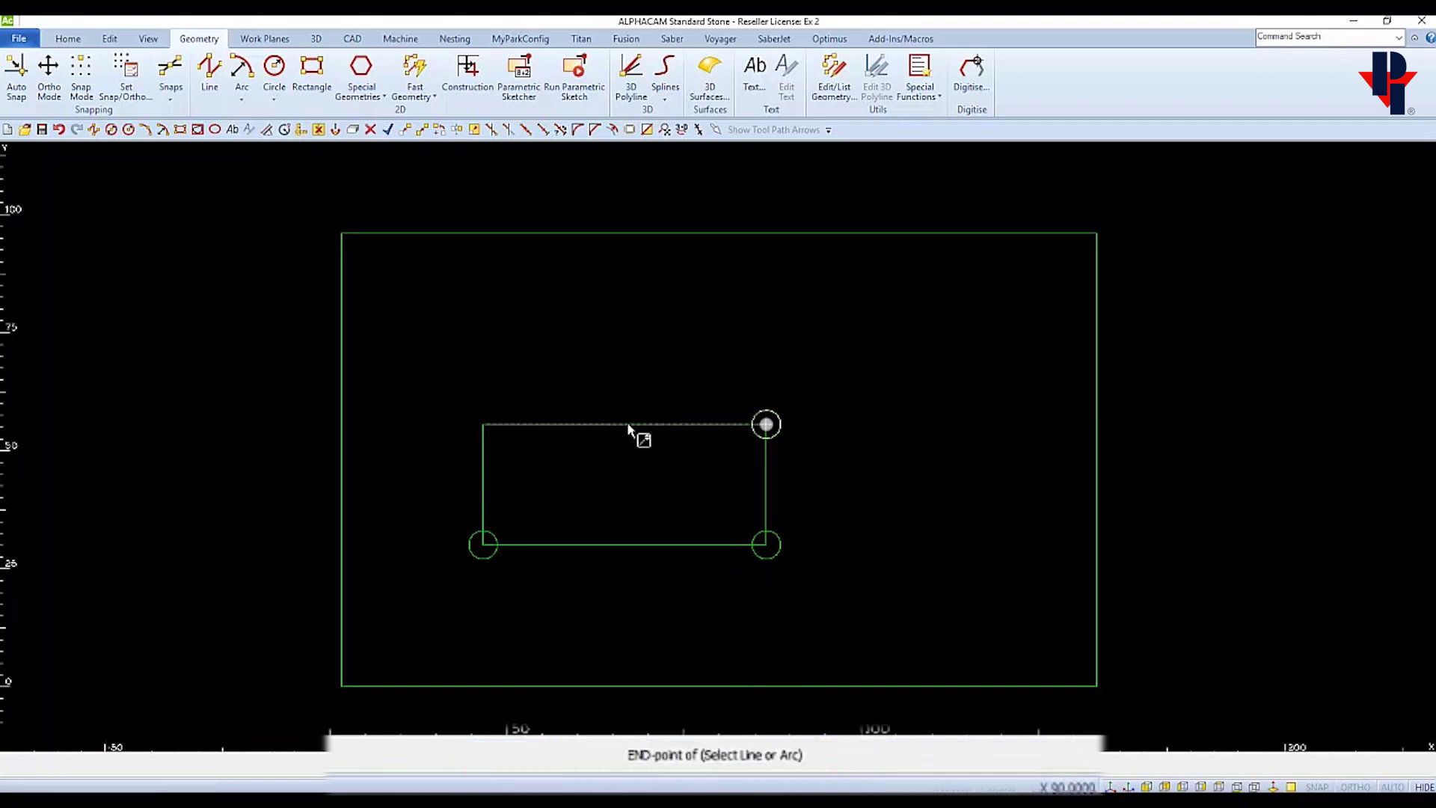
{"action": "left_click", "coordinate": [577, 422]}
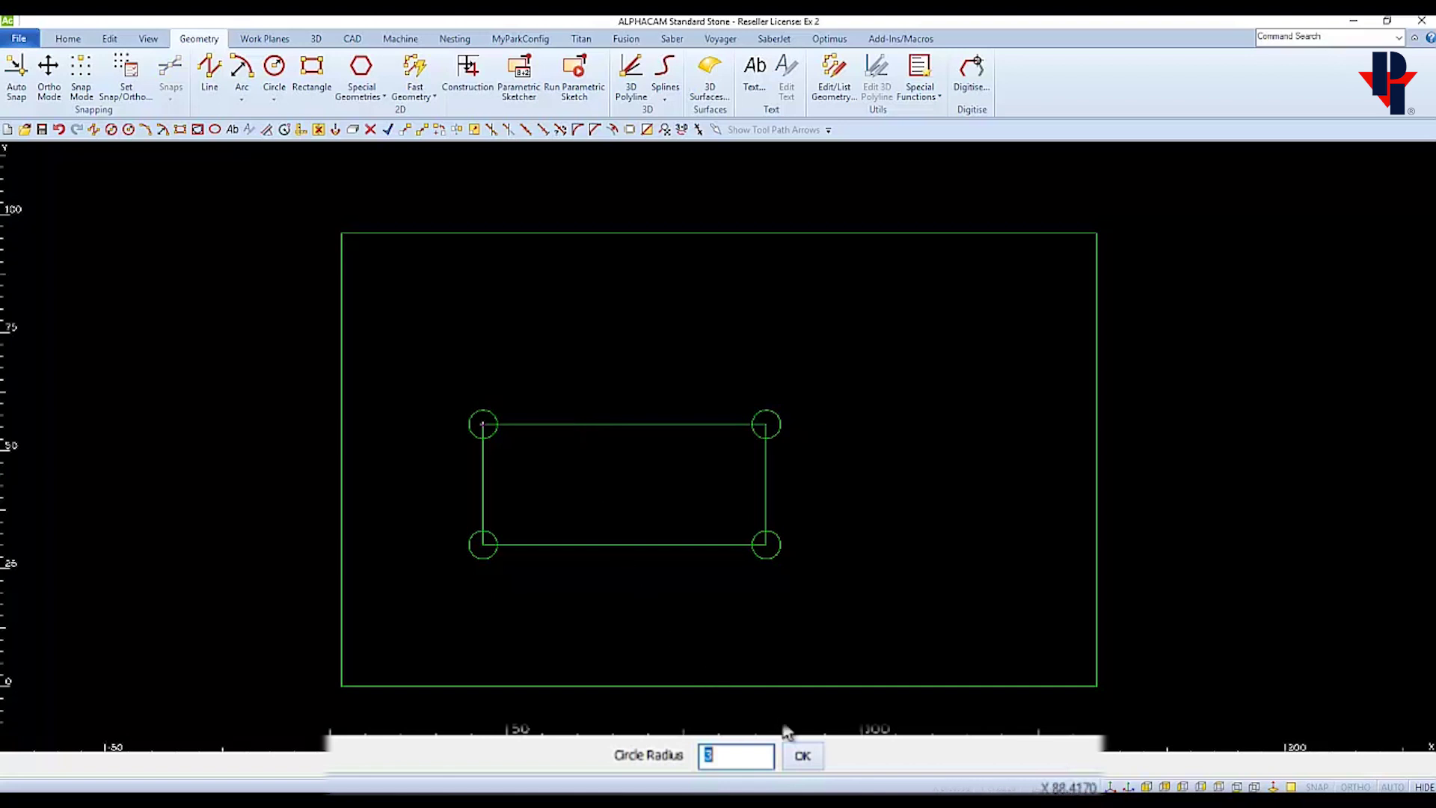
Step: Add radius 3 circles at the mid-points of the inner rectangle's lower and upper edges, and finish the circle command
{"action": "left_click", "coordinate": [802, 758]}
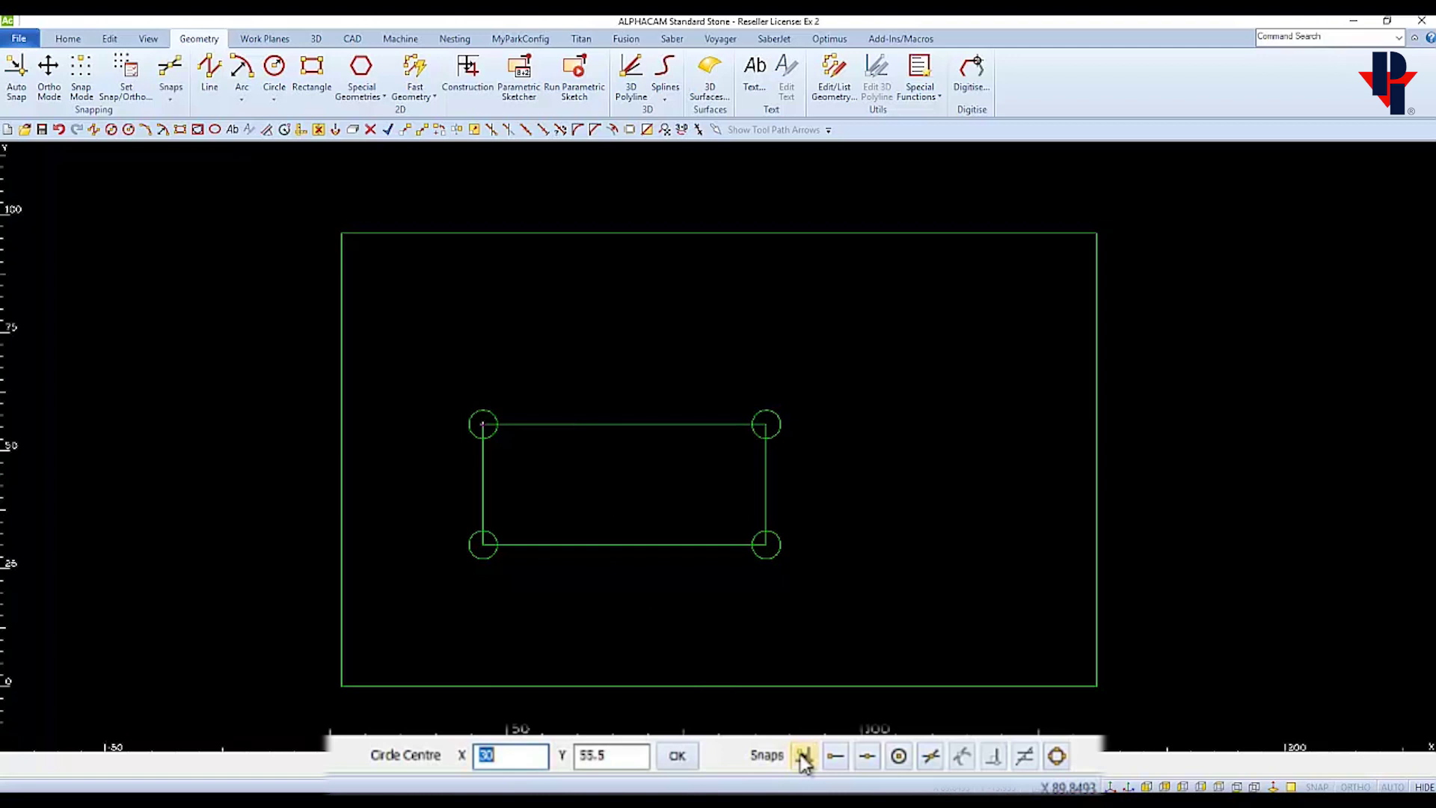
{"action": "left_click", "coordinate": [868, 758]}
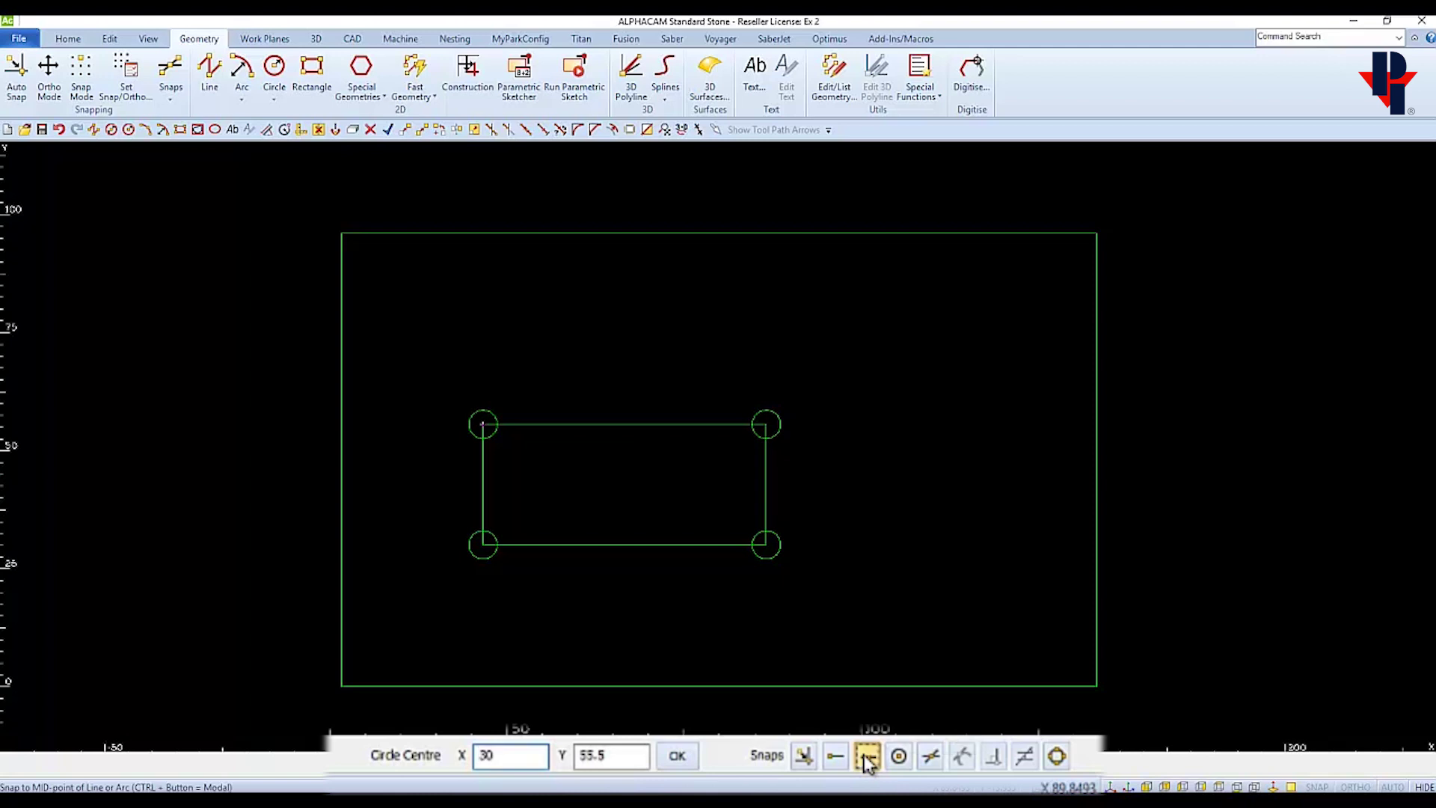
{"action": "left_click", "coordinate": [682, 546]}
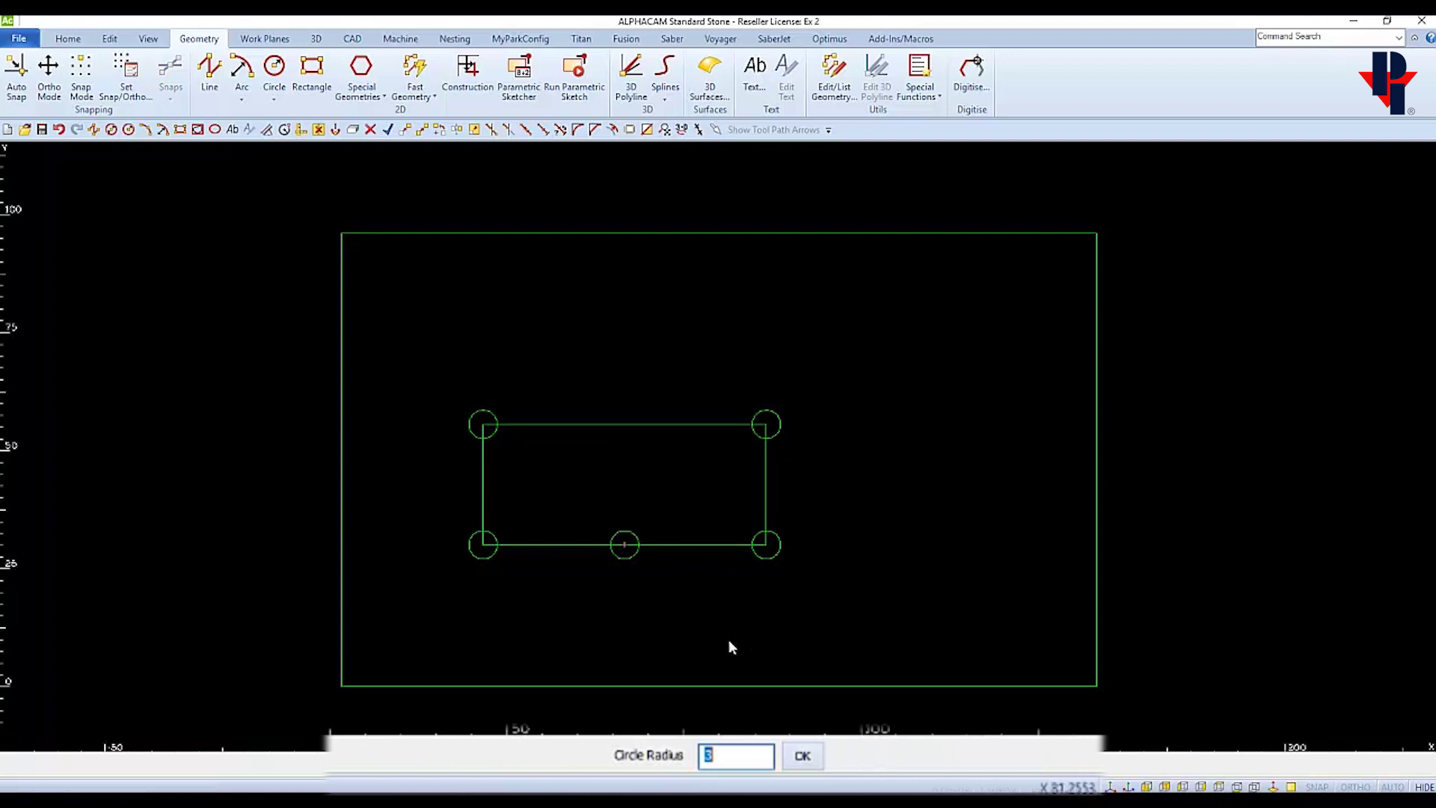
{"action": "left_click", "coordinate": [802, 759]}
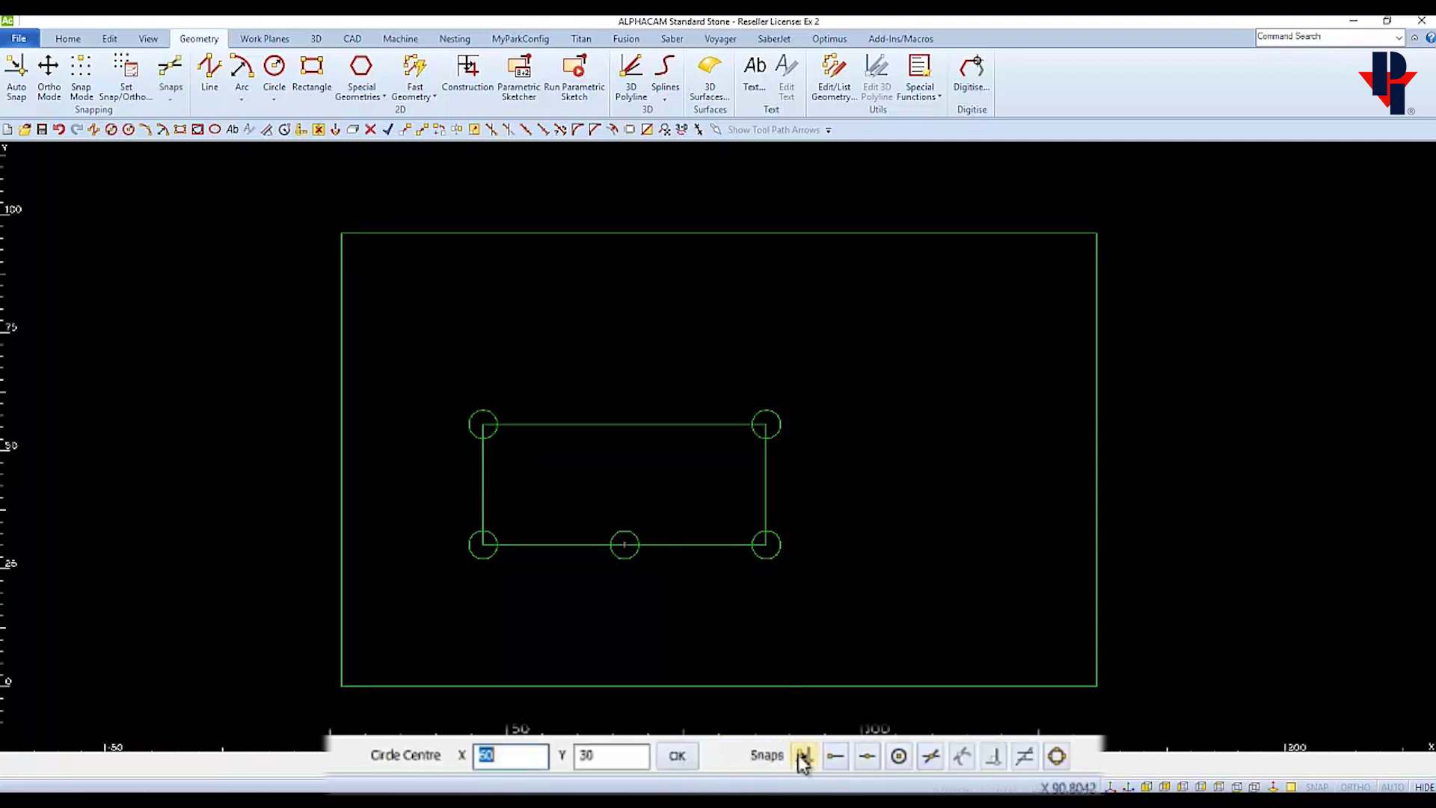
{"action": "left_click", "coordinate": [872, 757]}
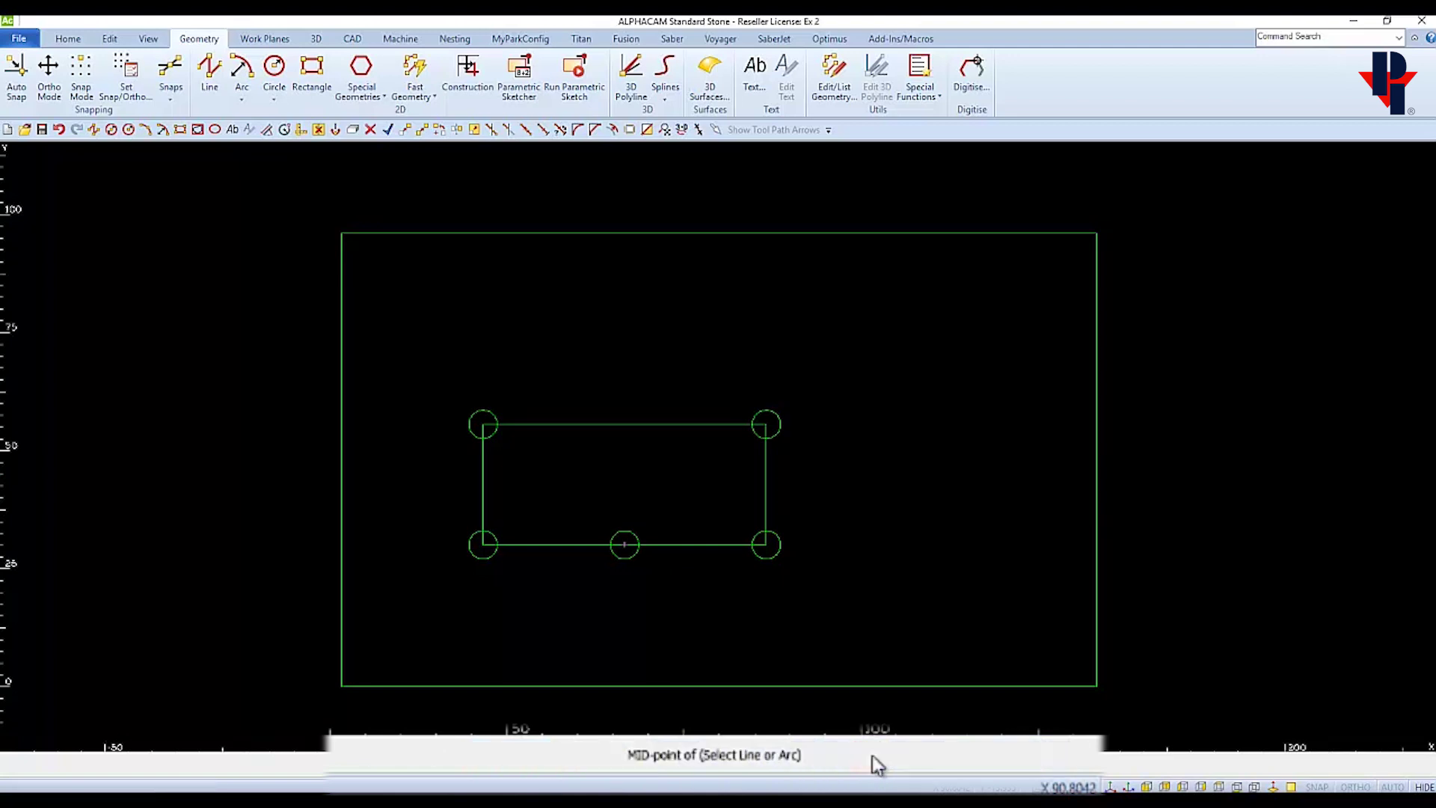
{"action": "left_click", "coordinate": [679, 424]}
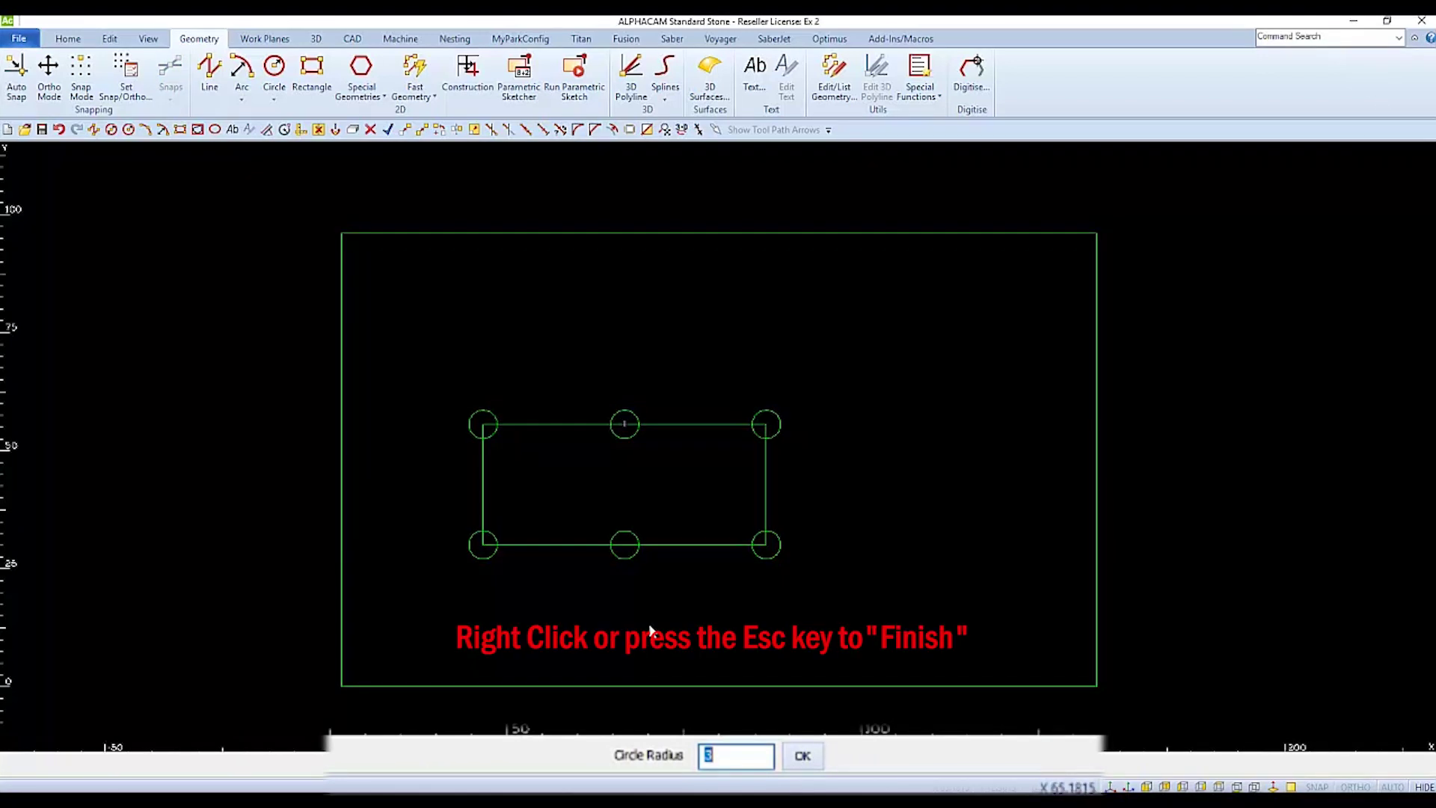
{"action": "key", "text": "Escape"}
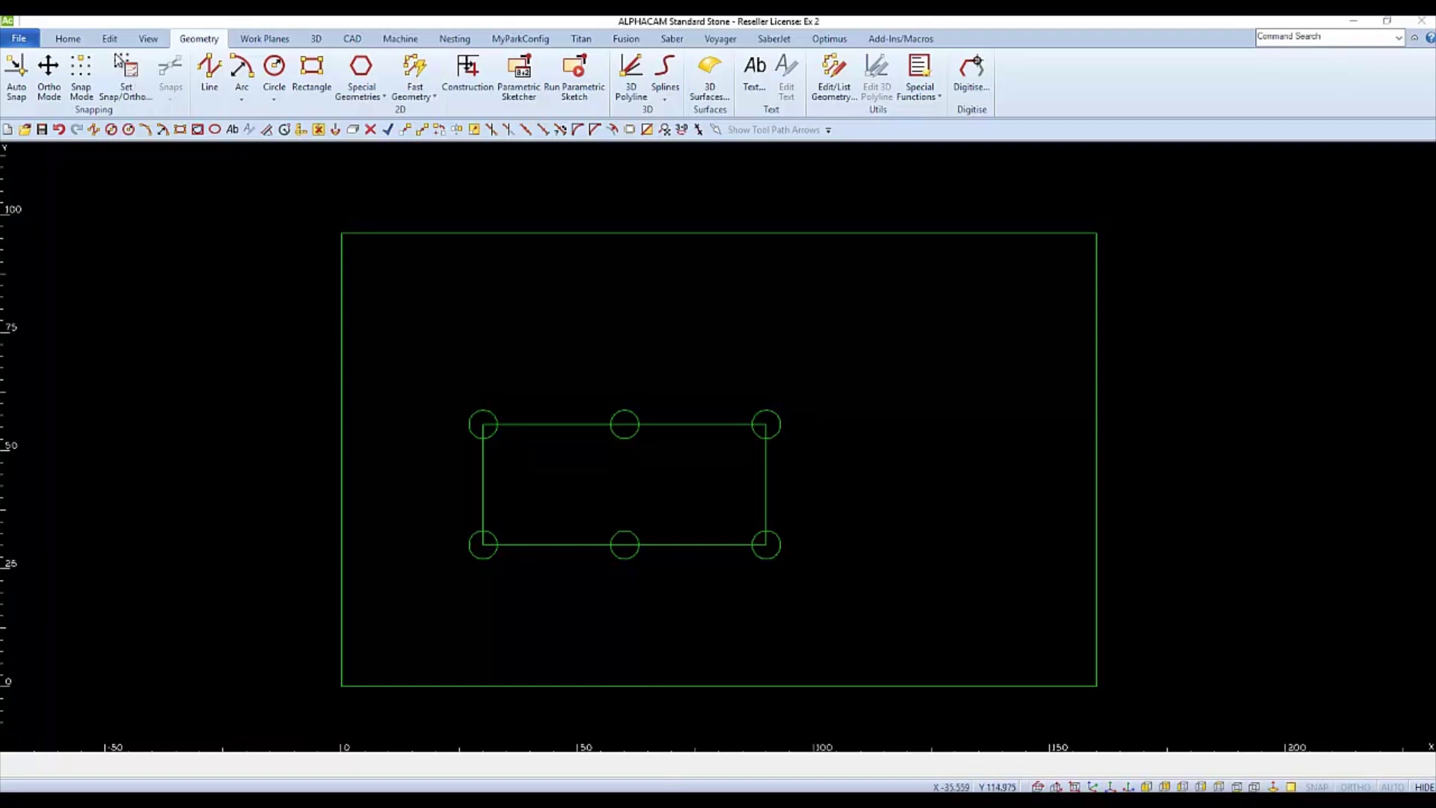
Step: Trim away the portions of the six circles inside the inner rectangle, using that rectangle as the cutting geometry
{"action": "left_click", "coordinate": [109, 38]}
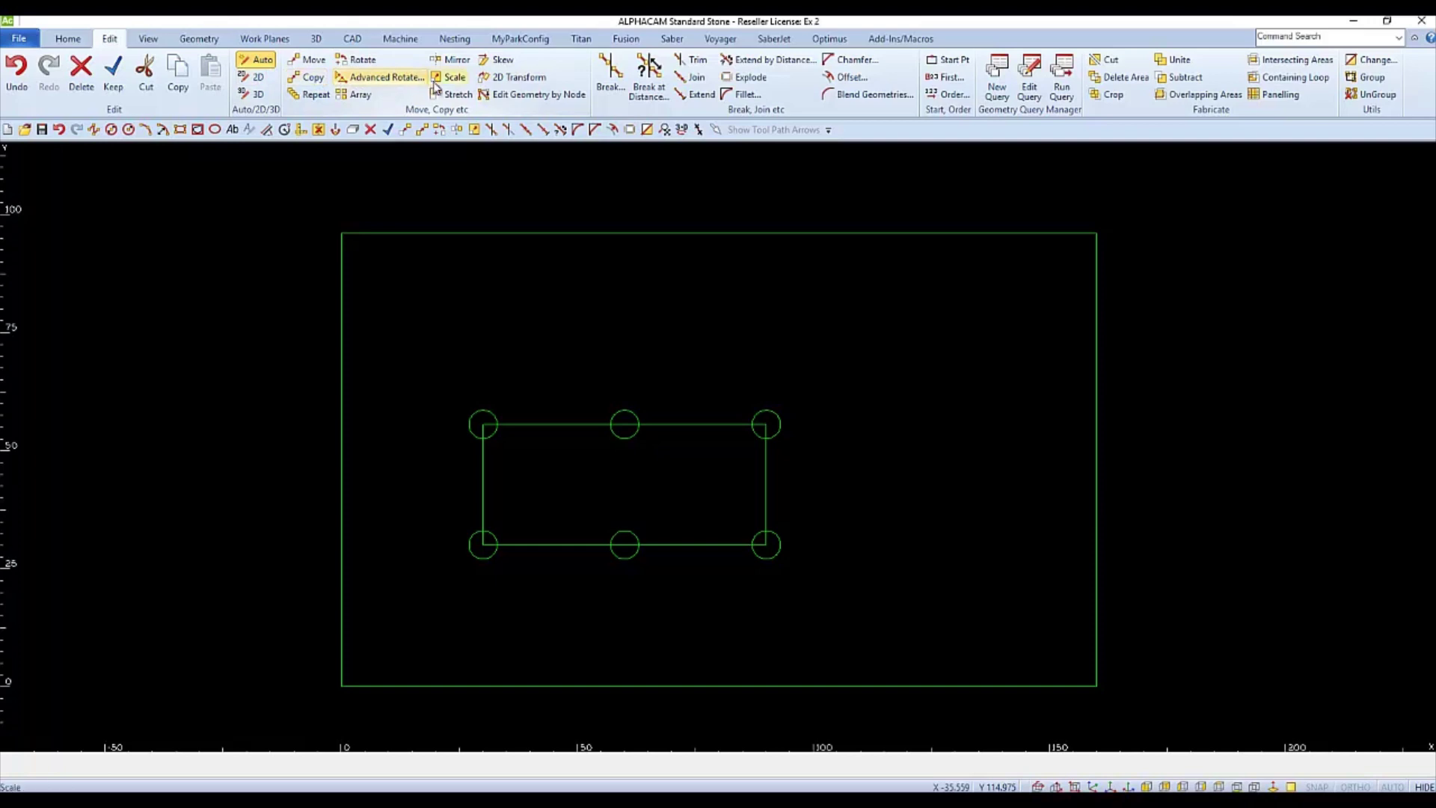
{"action": "left_click", "coordinate": [695, 64]}
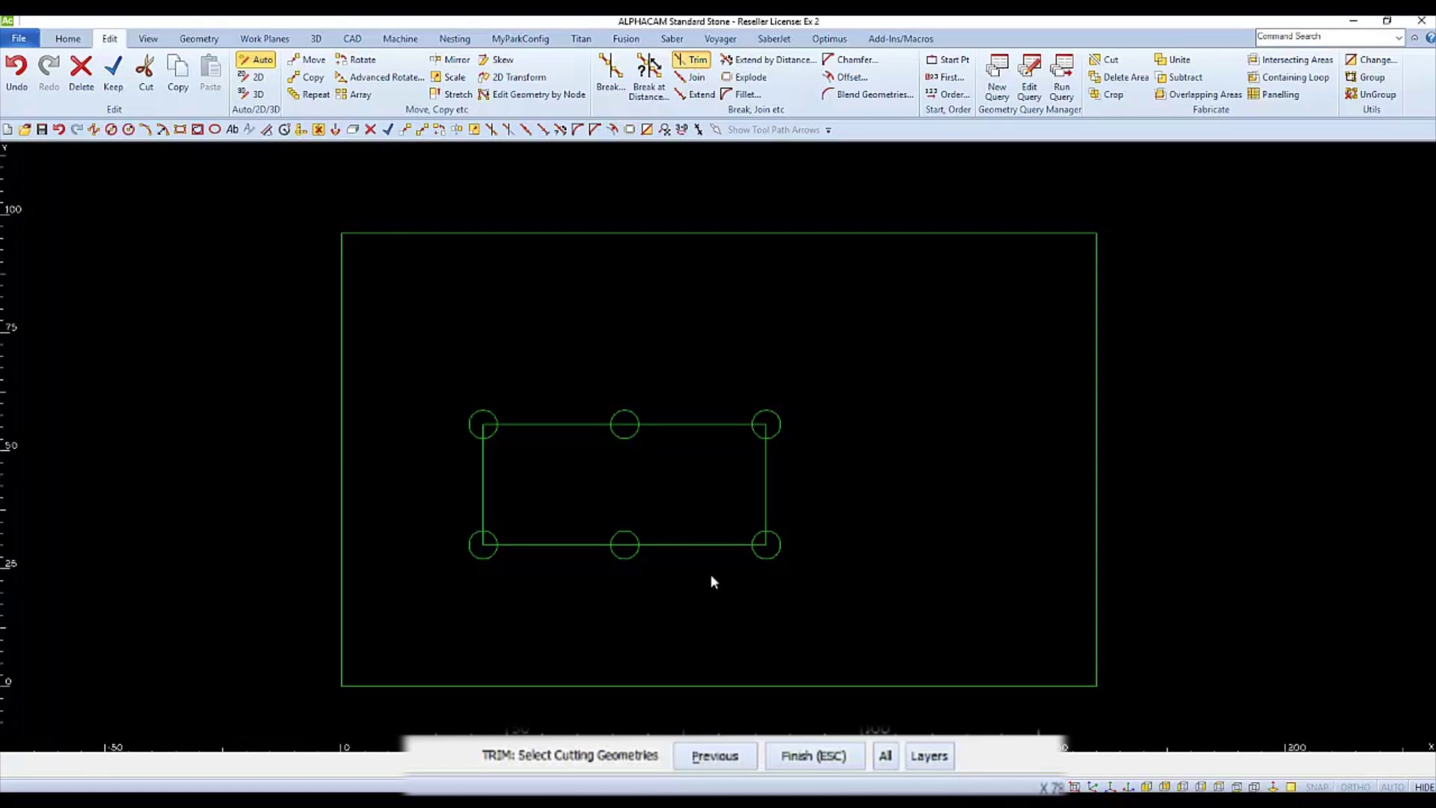
{"action": "left_click", "coordinate": [695, 545]}
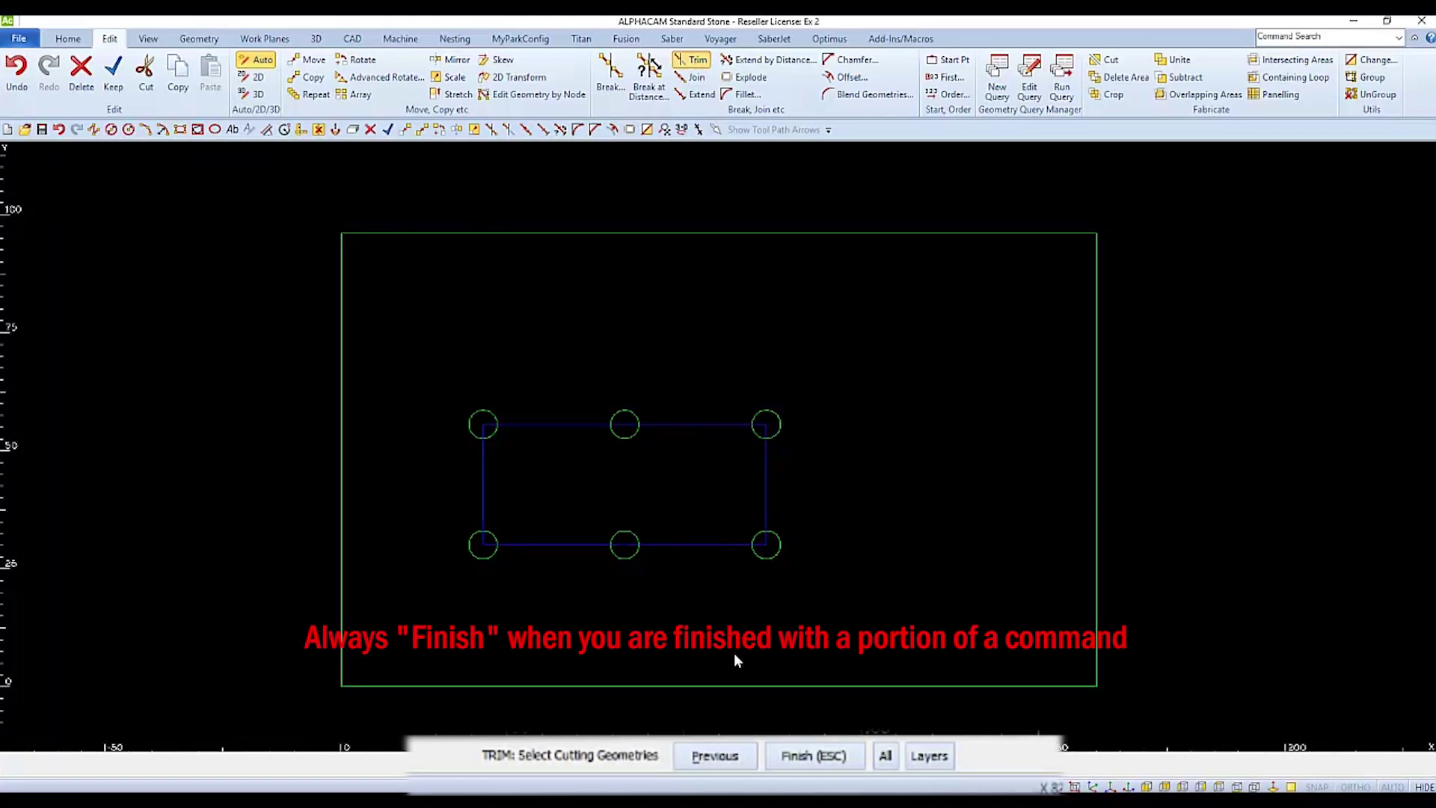
{"action": "left_click", "coordinate": [807, 764]}
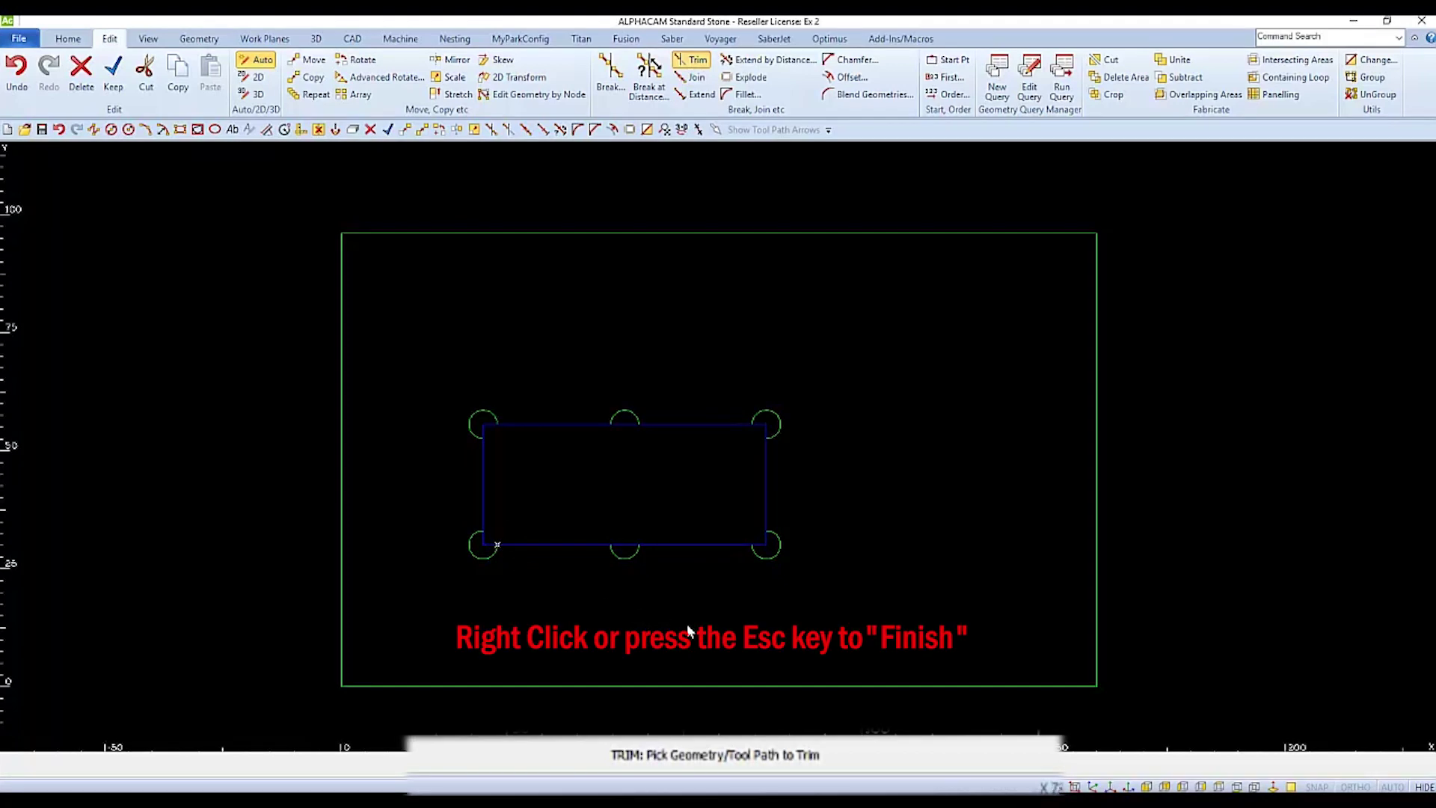
{"action": "right_click", "coordinate": [687, 624]}
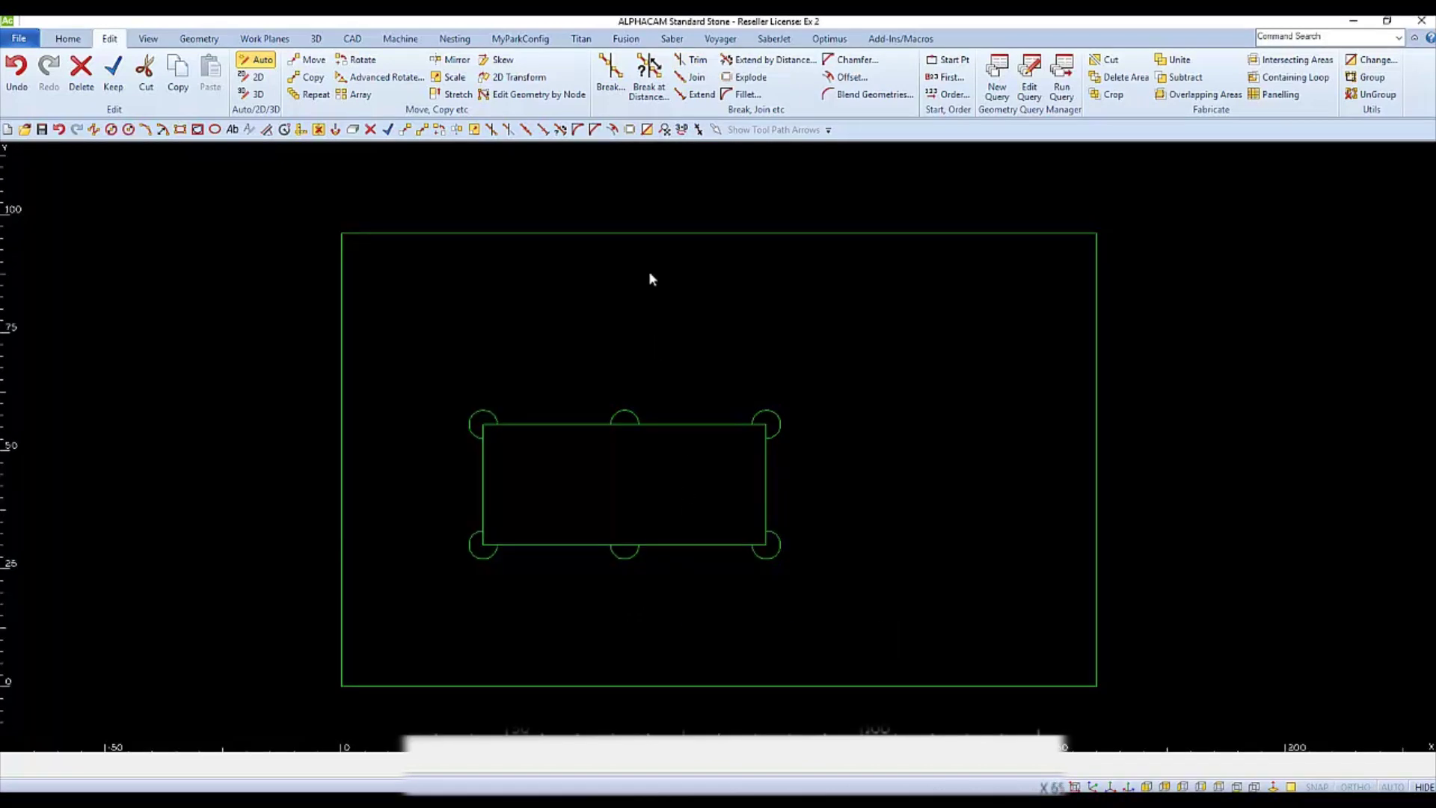
Step: Trim the inner rectangle's segments that cross the six arcs, using all six arcs as cutting geometries, and finish the trim
{"action": "left_click", "coordinate": [691, 64]}
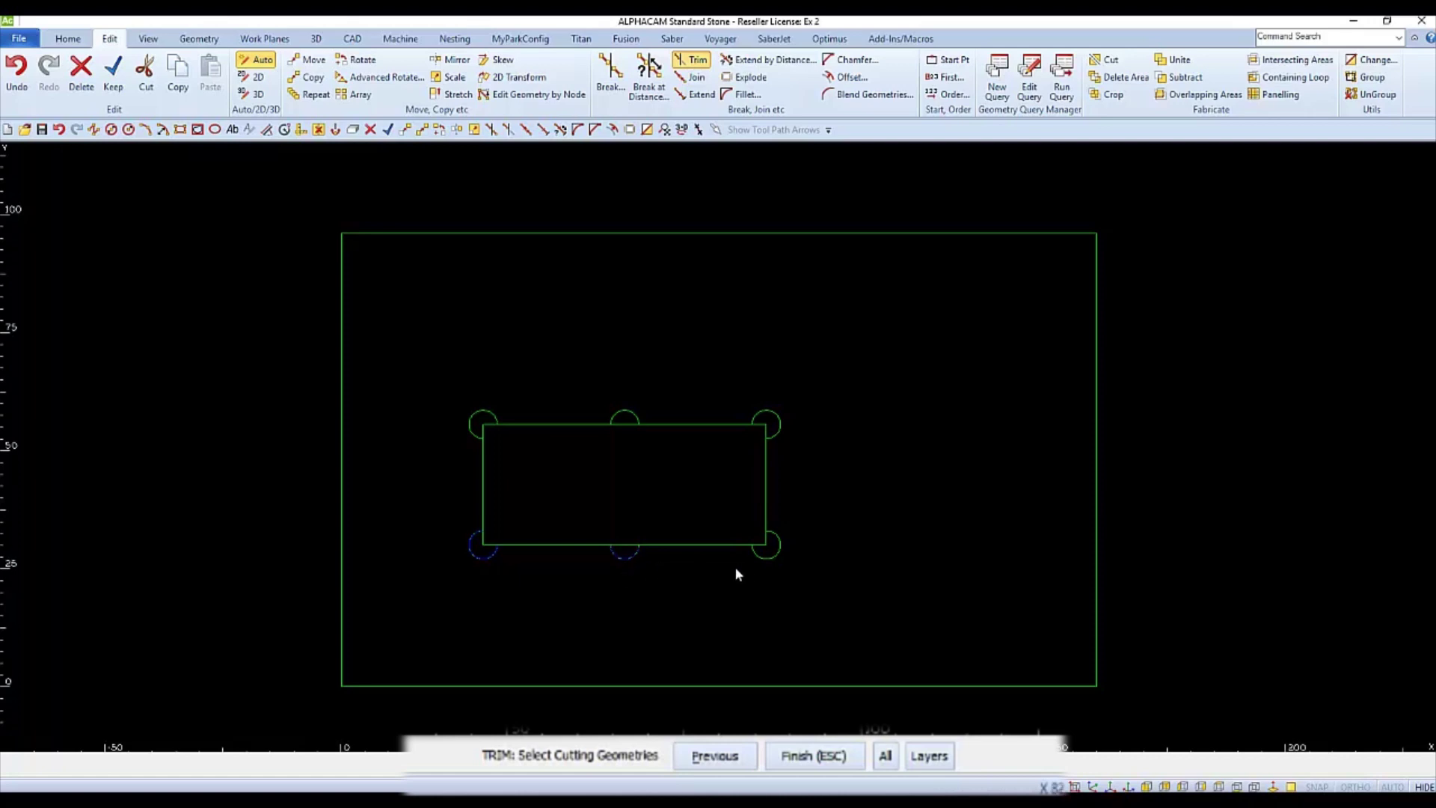
{"action": "left_click", "coordinate": [762, 559]}
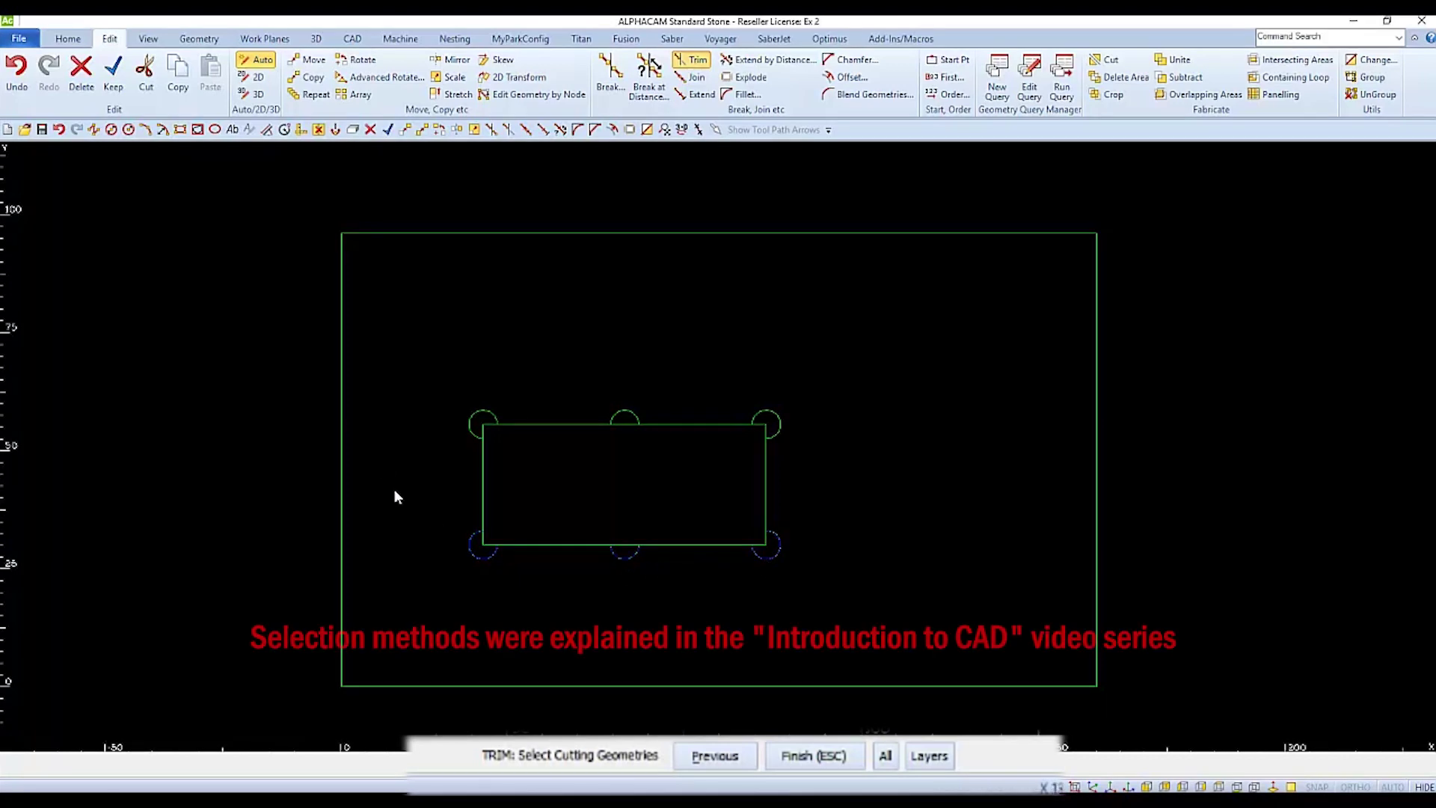
{"action": "left_click", "coordinate": [408, 355]}
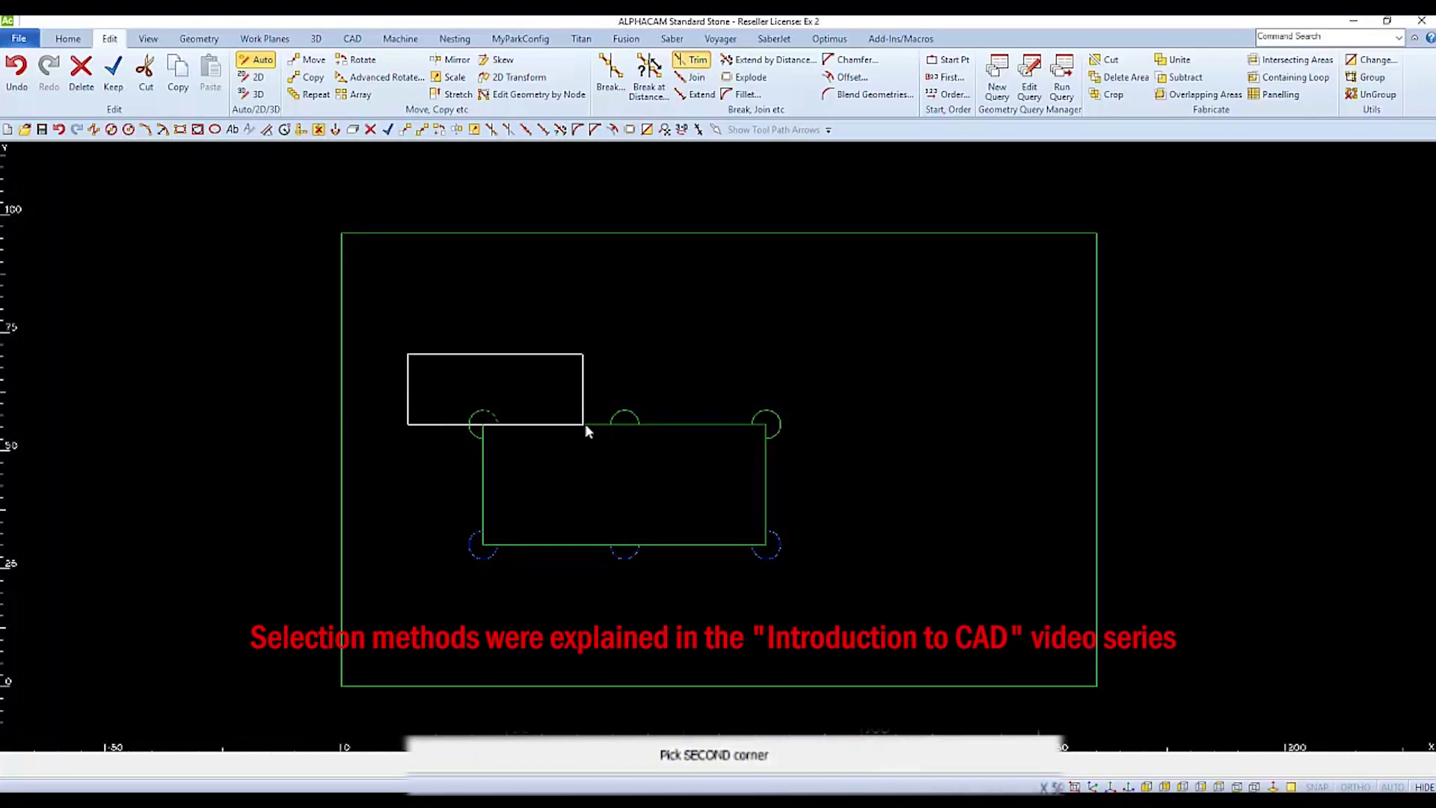
{"action": "left_click", "coordinate": [843, 451]}
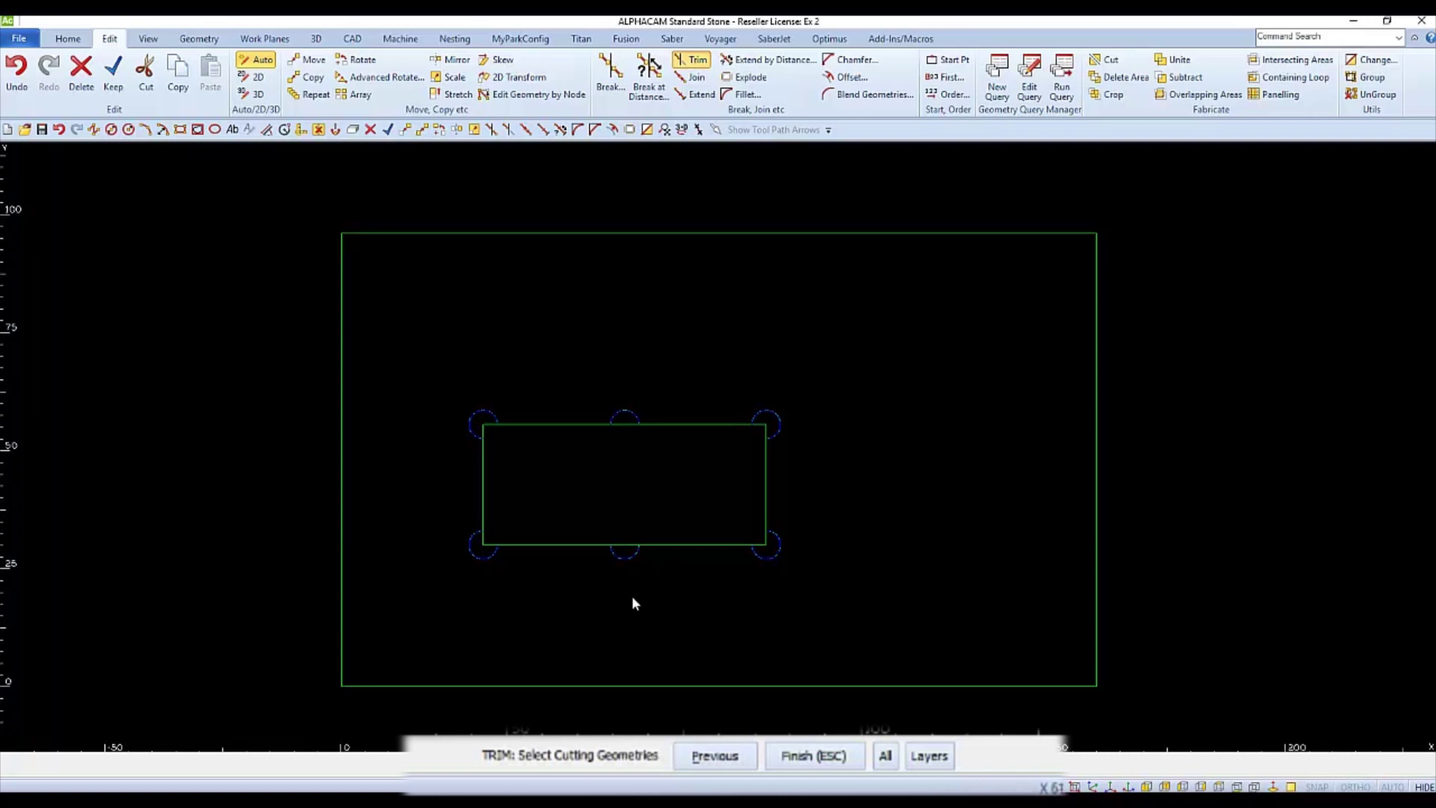
{"action": "left_click", "coordinate": [823, 757]}
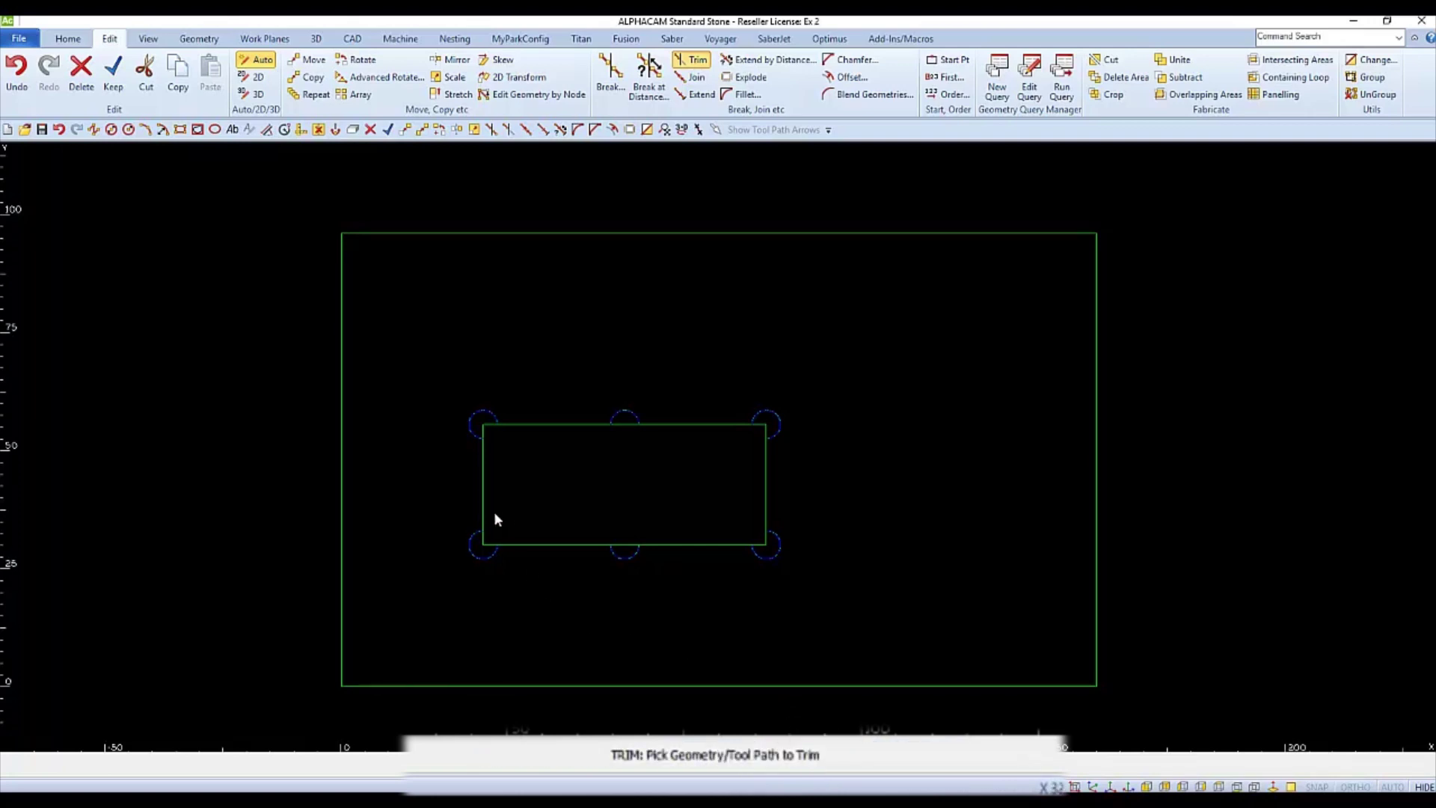
{"action": "left_click", "coordinate": [630, 543]}
{"action": "left_click", "coordinate": [766, 539]}
{"action": "left_click", "coordinate": [760, 425]}
{"action": "left_click", "coordinate": [766, 432]}
{"action": "left_click", "coordinate": [487, 542]}
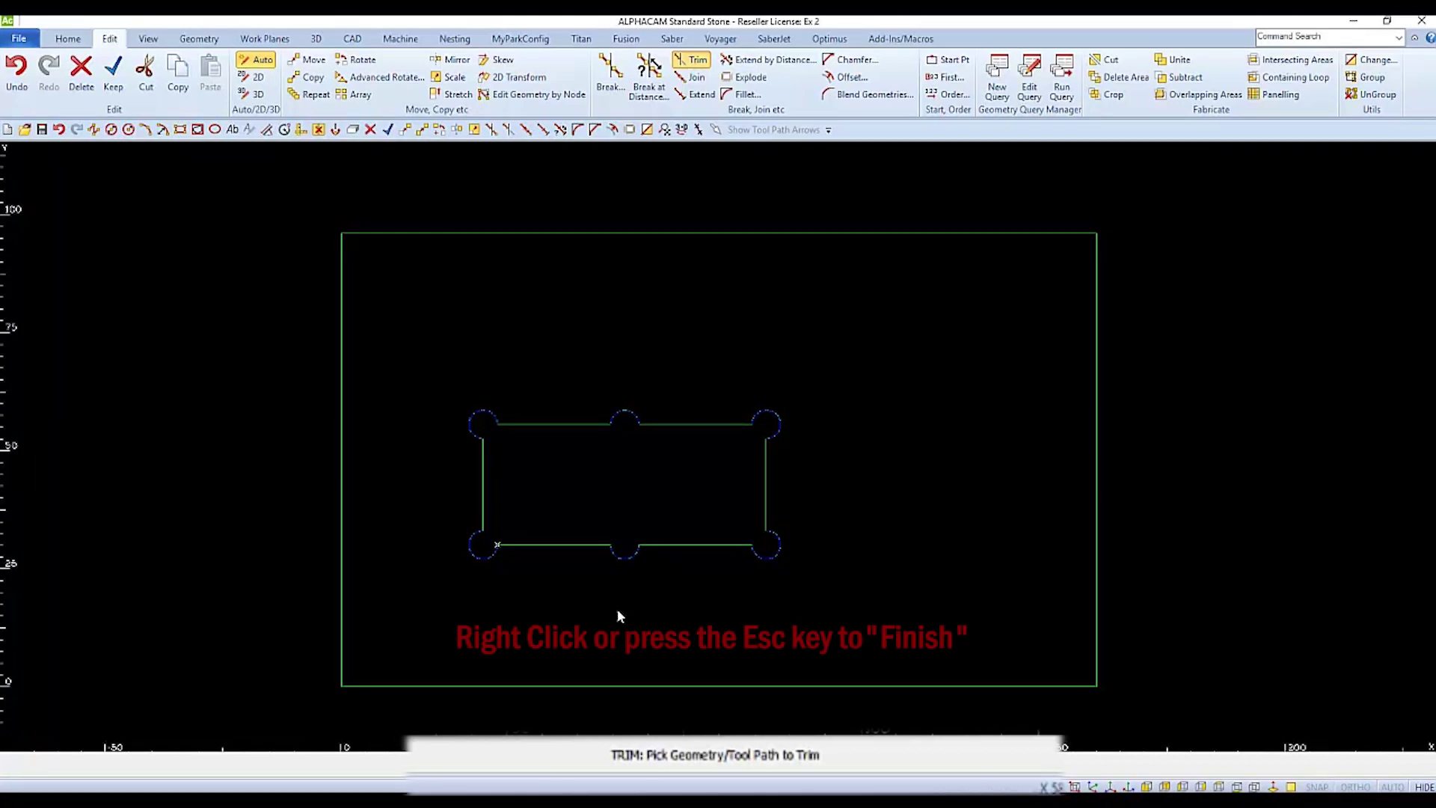
{"action": "right_click", "coordinate": [707, 628]}
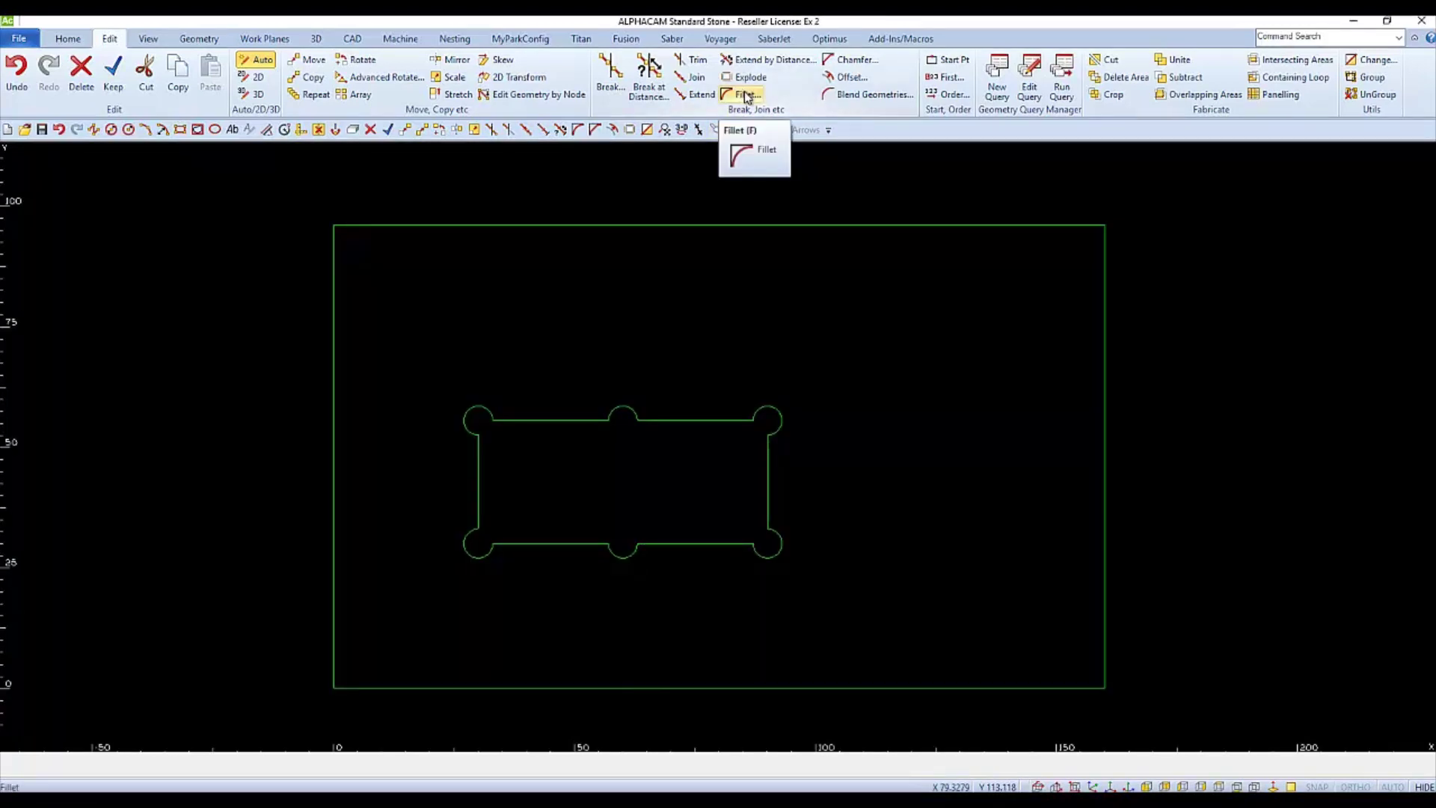
Step: Fillet both sides of the upper edge's middle arc with radius 5, picking the corners individually
{"action": "left_click", "coordinate": [745, 97]}
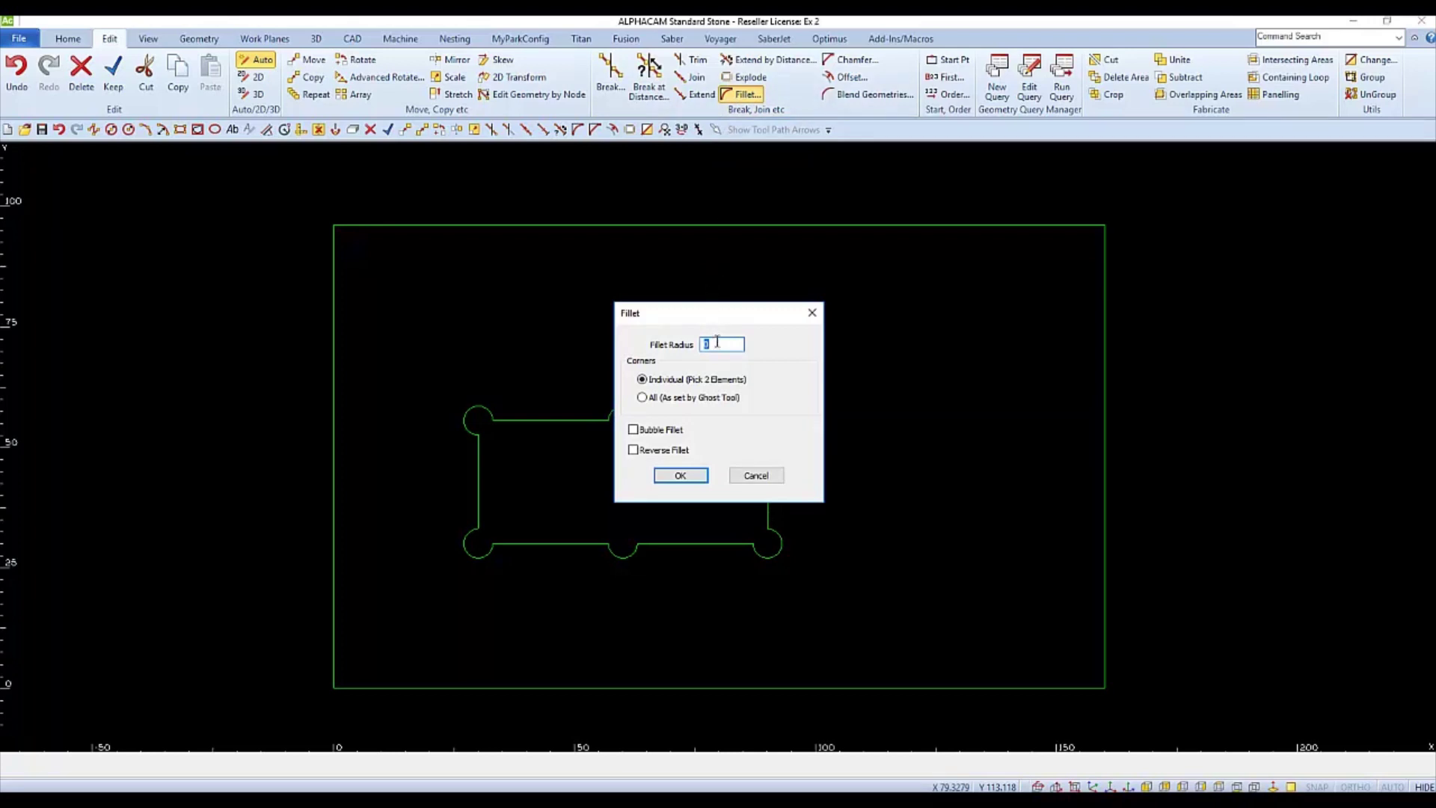
{"action": "type", "text": "5"}
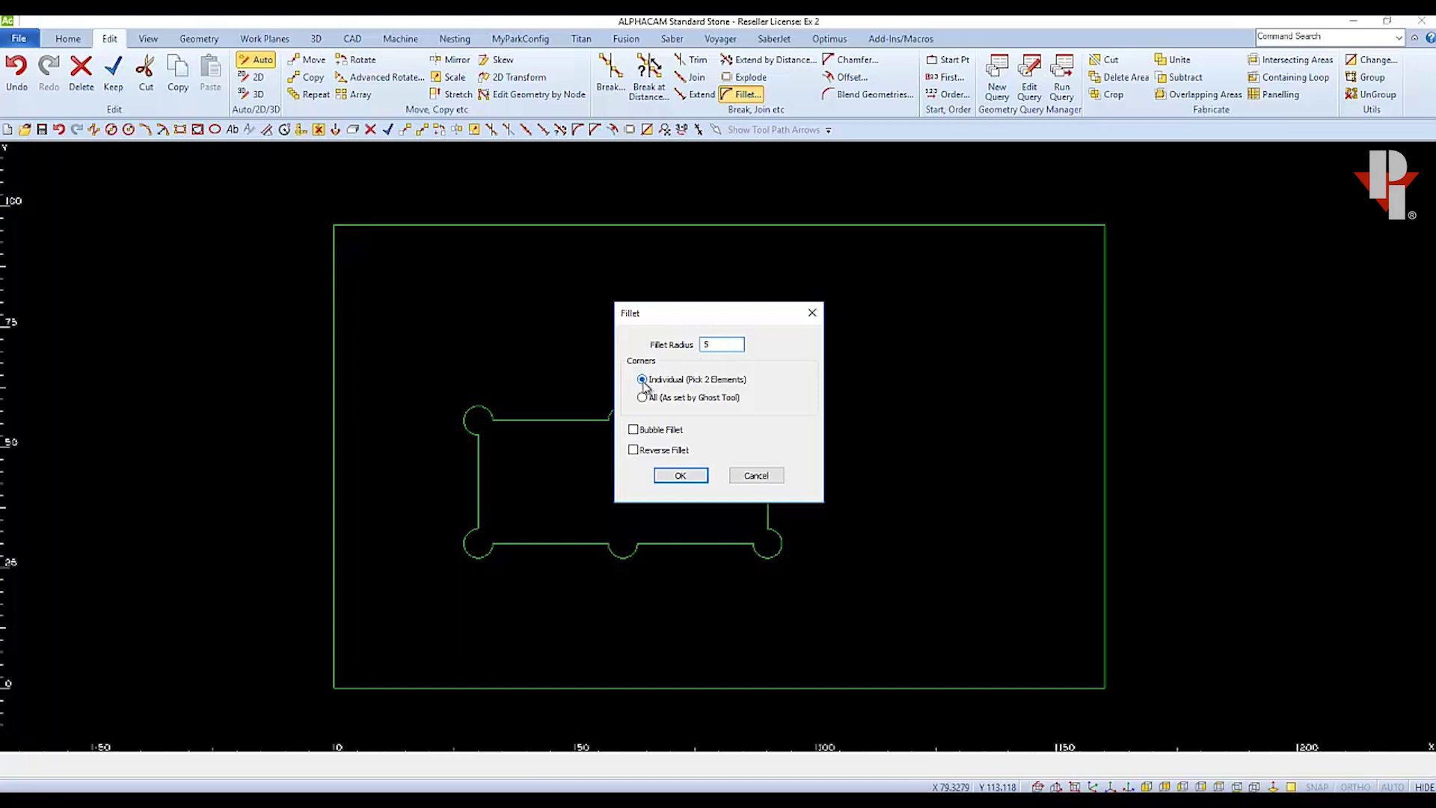
{"action": "left_click", "coordinate": [689, 476]}
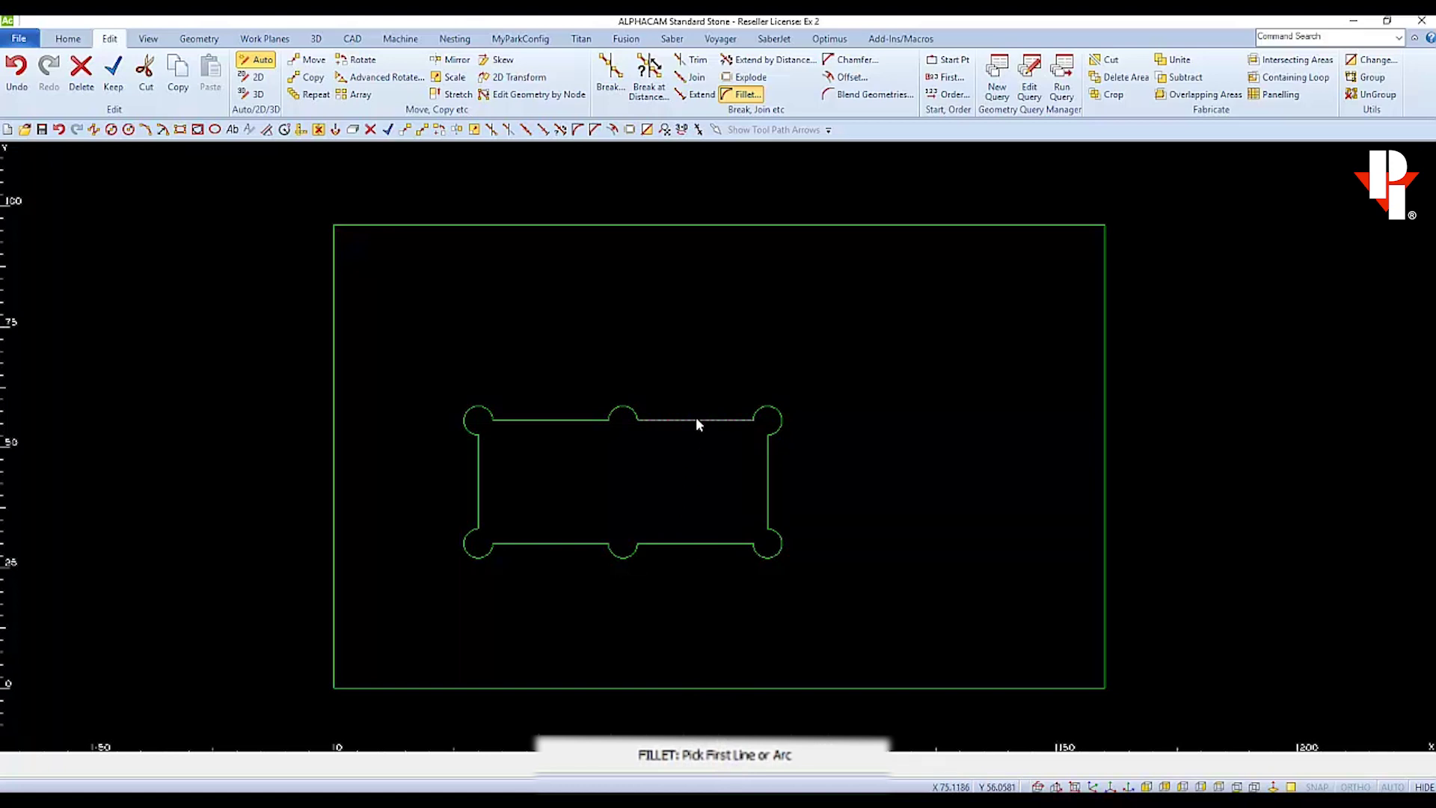
{"action": "left_click", "coordinate": [655, 423]}
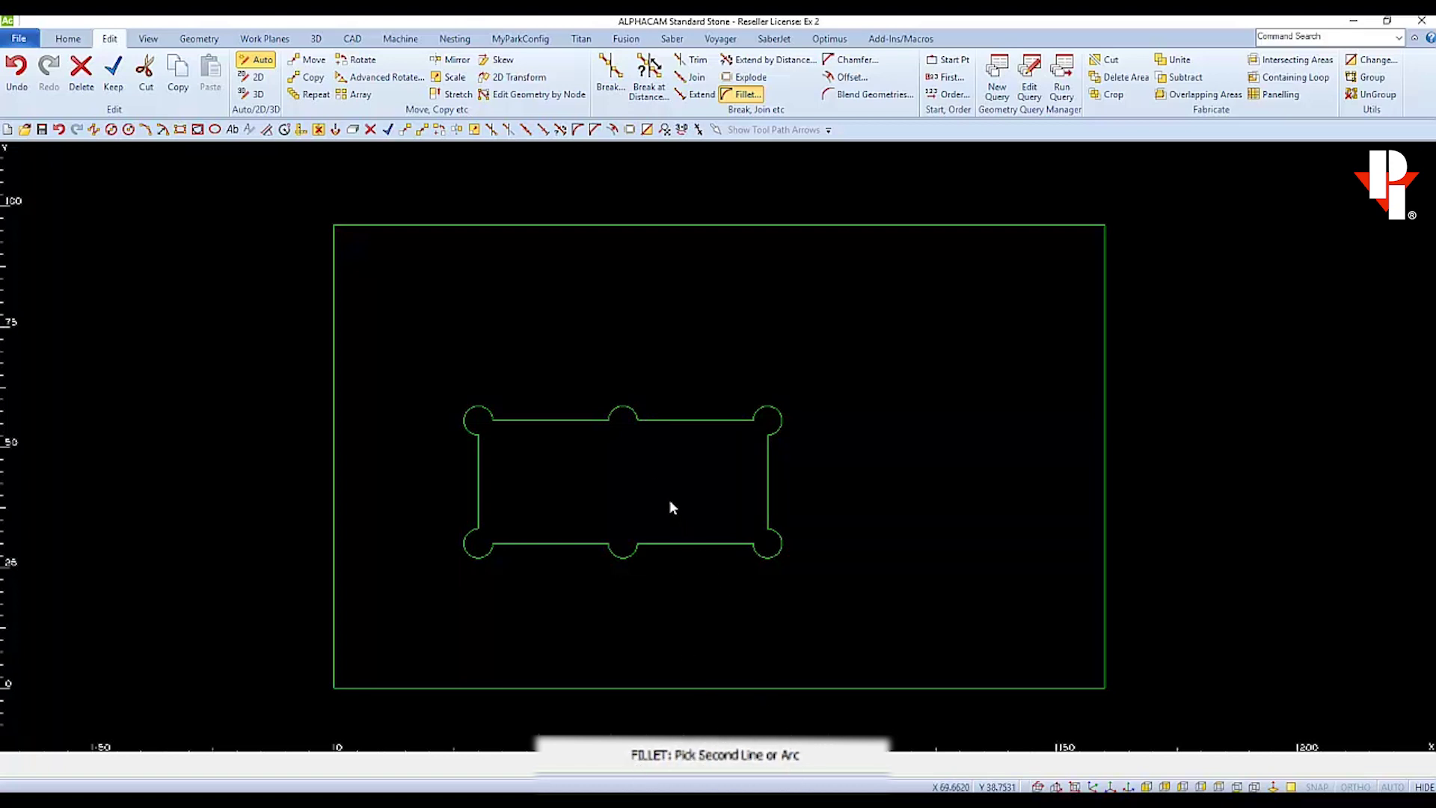
{"action": "left_click", "coordinate": [638, 417]}
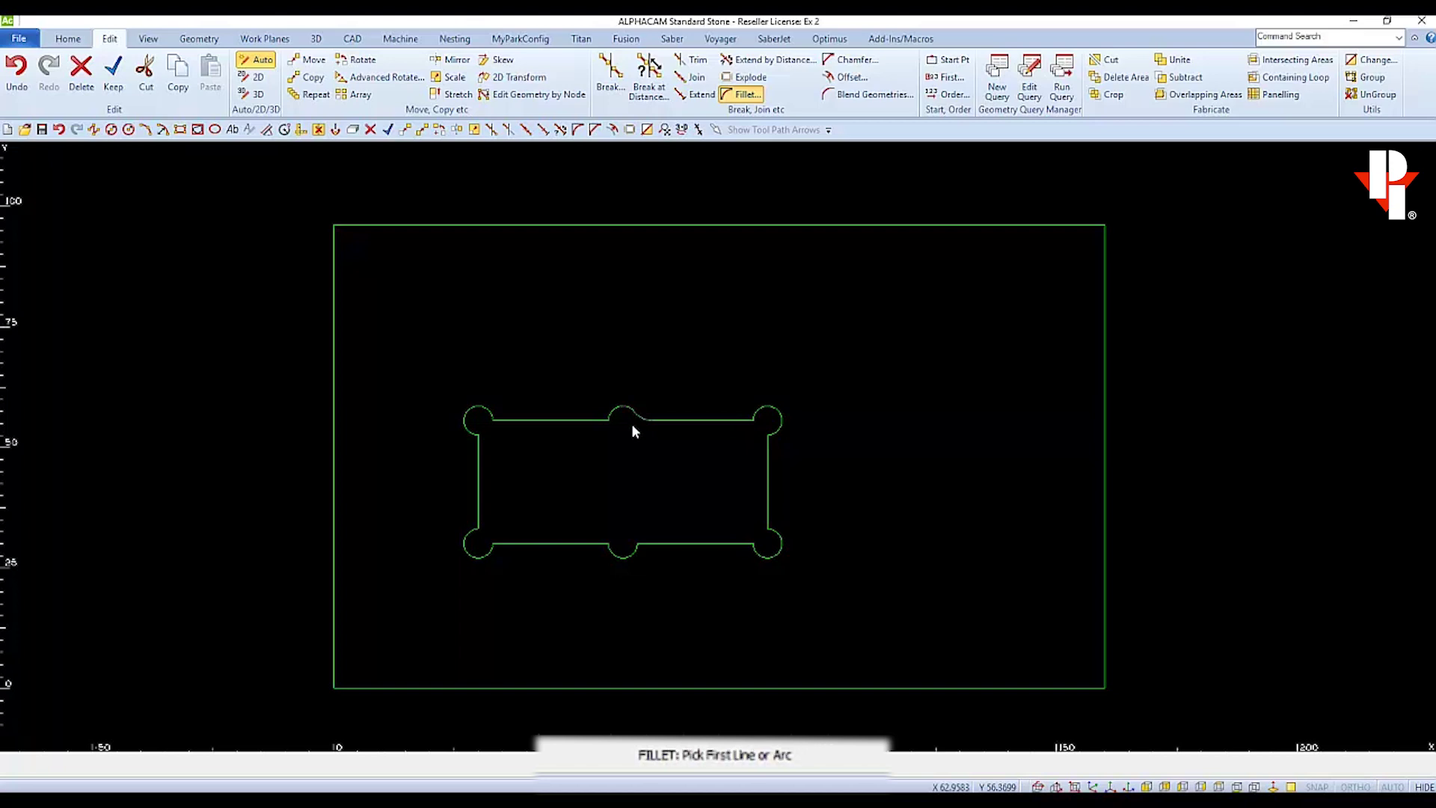
{"action": "left_click", "coordinate": [611, 422]}
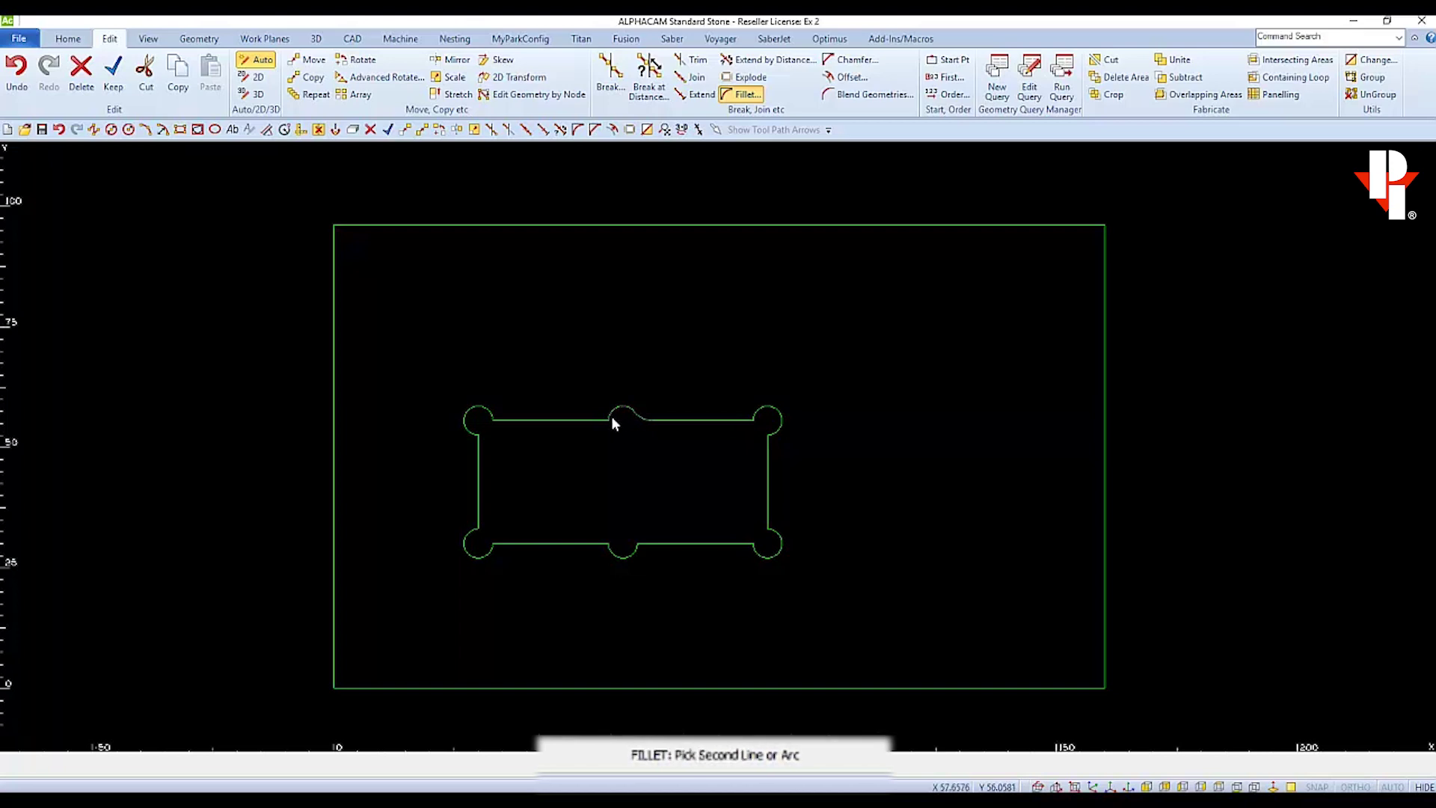
{"action": "left_click", "coordinate": [601, 420]}
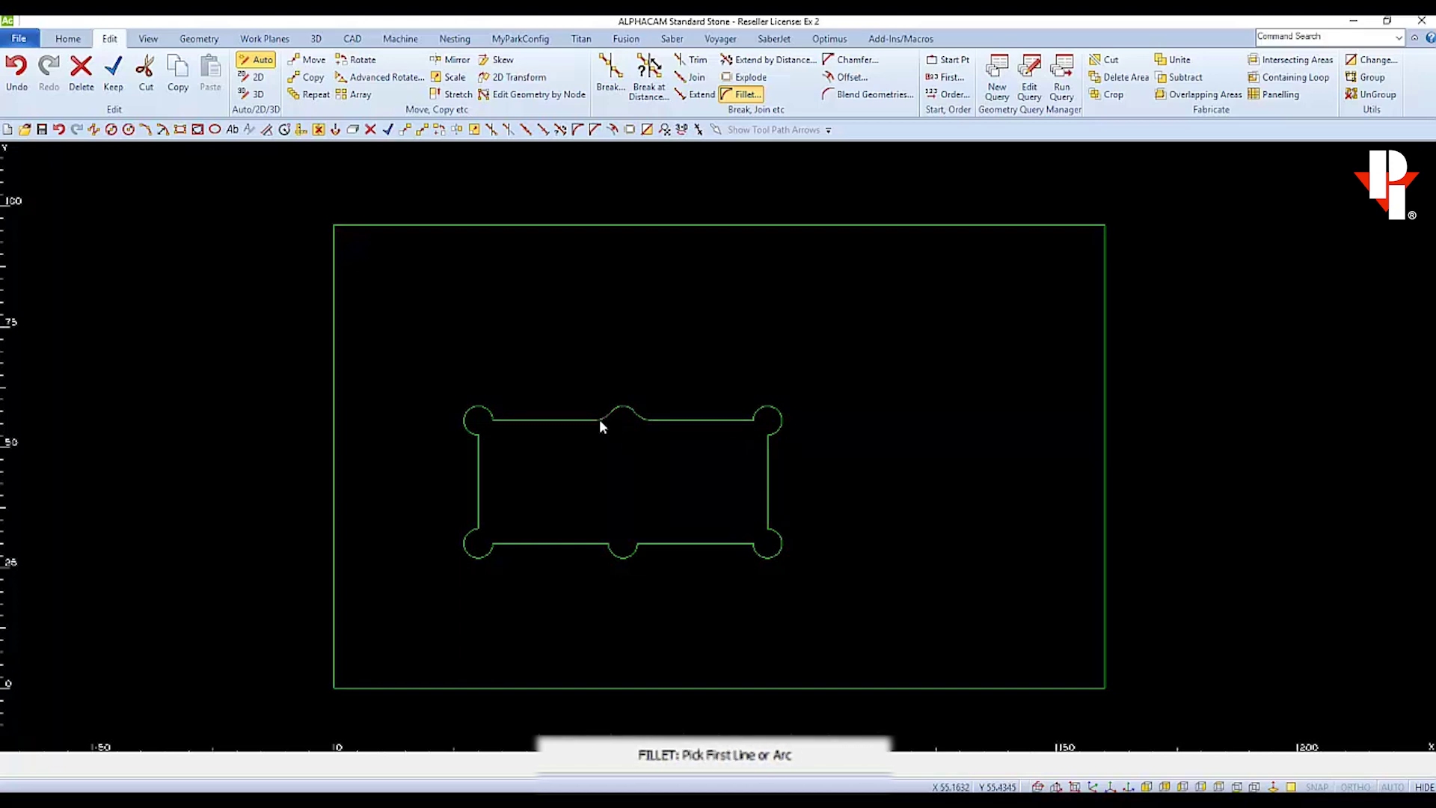
Step: Add radius 5 fillets where the inner profile's upper-left and lower-left corner arcs meet the adjoining straight edges
{"action": "left_click", "coordinate": [500, 423]}
{"action": "left_click", "coordinate": [486, 417]}
{"action": "left_click", "coordinate": [472, 430]}
{"action": "left_click", "coordinate": [479, 447]}
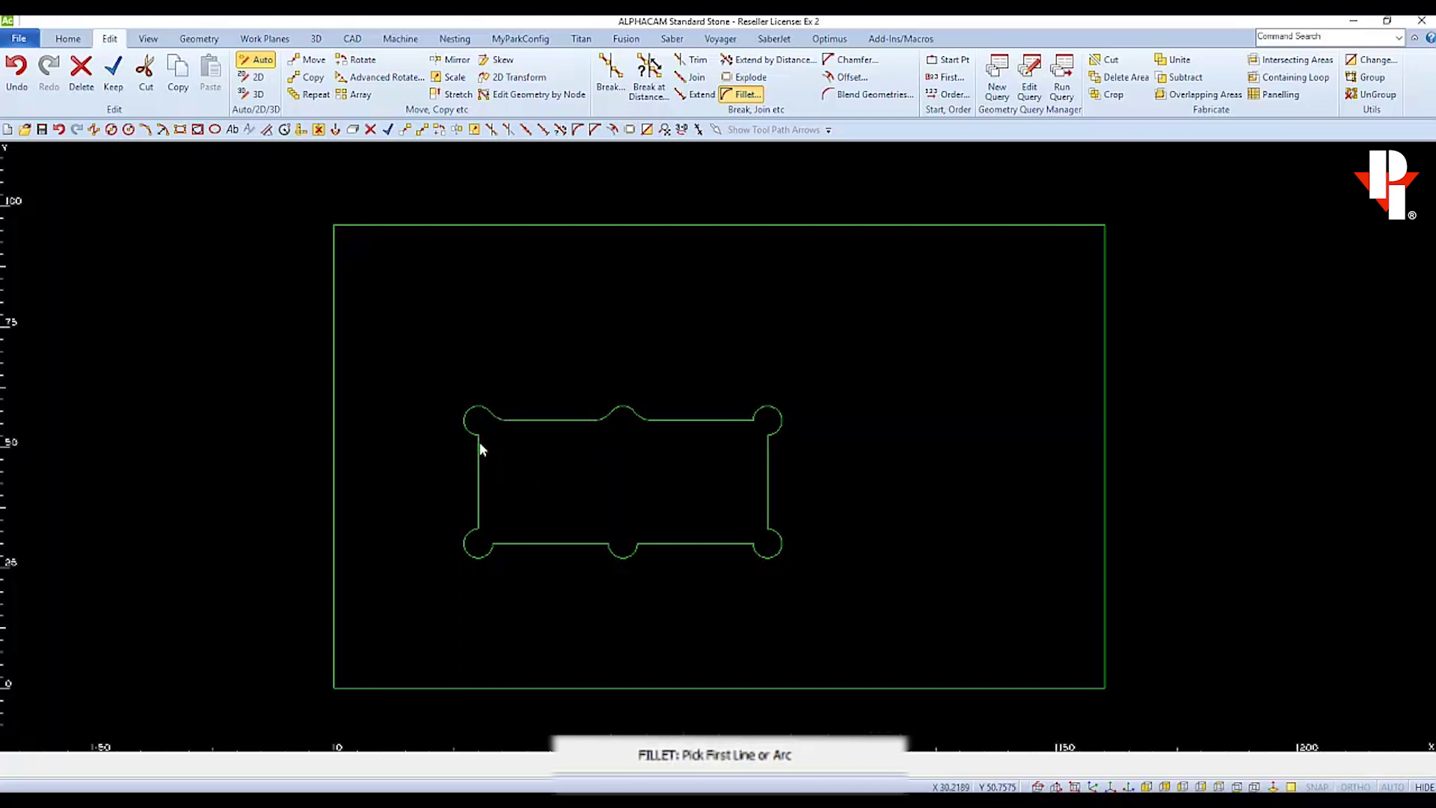
{"action": "left_click", "coordinate": [478, 528]}
{"action": "left_click", "coordinate": [482, 555]}
{"action": "left_click", "coordinate": [489, 550]}
{"action": "left_click", "coordinate": [500, 545]}
Step: Add radius 5 fillets on both sides of the middle arc on the inner profile's lower edge
{"action": "left_click", "coordinate": [597, 544]}
{"action": "left_click", "coordinate": [628, 557]}
{"action": "left_click", "coordinate": [639, 552]}
{"action": "left_click", "coordinate": [657, 544]}
Step: Add radius 5 fillets where the lower-right and upper-right corner arcs meet the adjoining straight edges, and finish the fillet command
{"action": "left_click", "coordinate": [744, 548]}
{"action": "left_click", "coordinate": [778, 561]}
{"action": "left_click", "coordinate": [767, 530]}
{"action": "left_click", "coordinate": [766, 516]}
{"action": "left_click", "coordinate": [766, 444]}
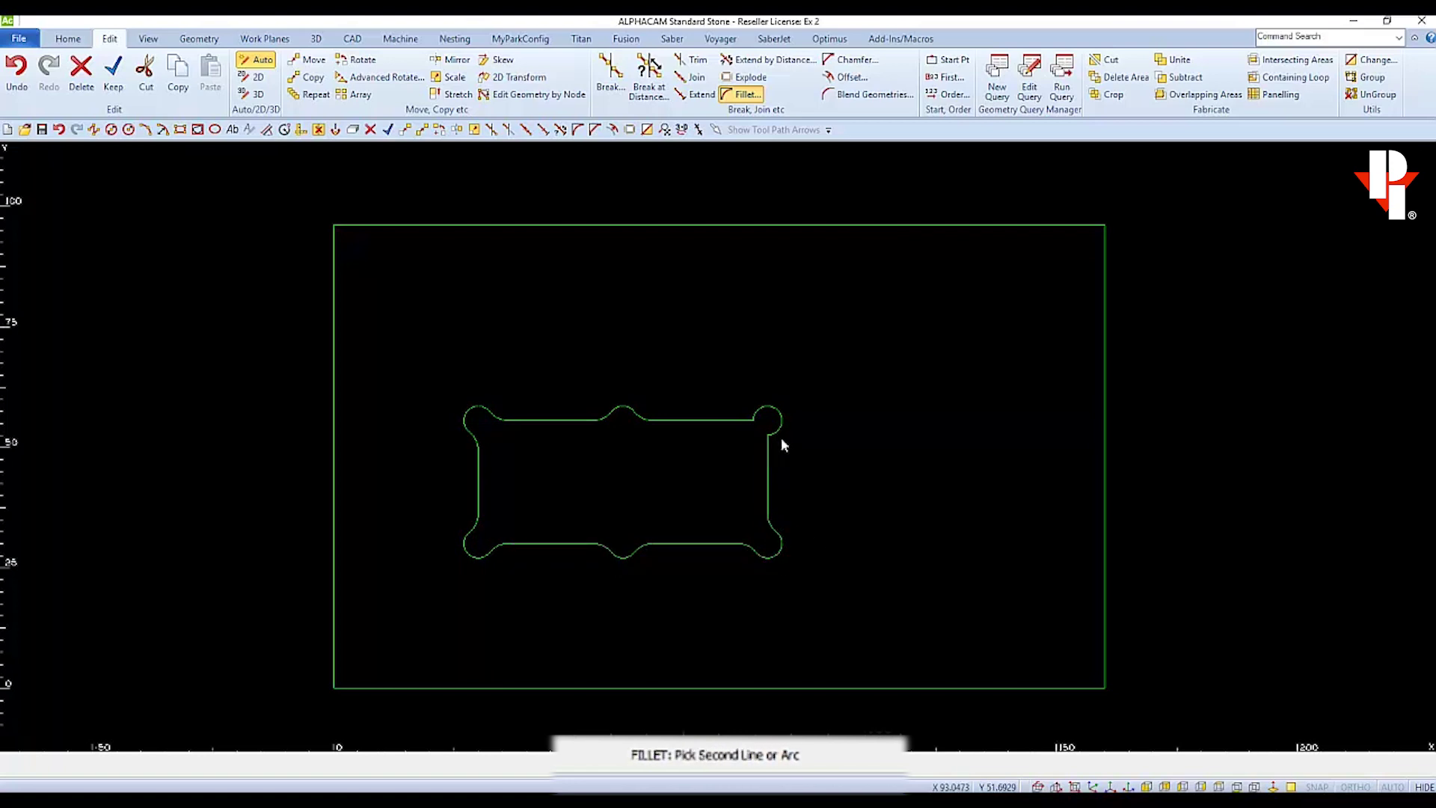
{"action": "left_click", "coordinate": [770, 437]}
{"action": "left_click", "coordinate": [733, 419]}
{"action": "left_click", "coordinate": [756, 411]}
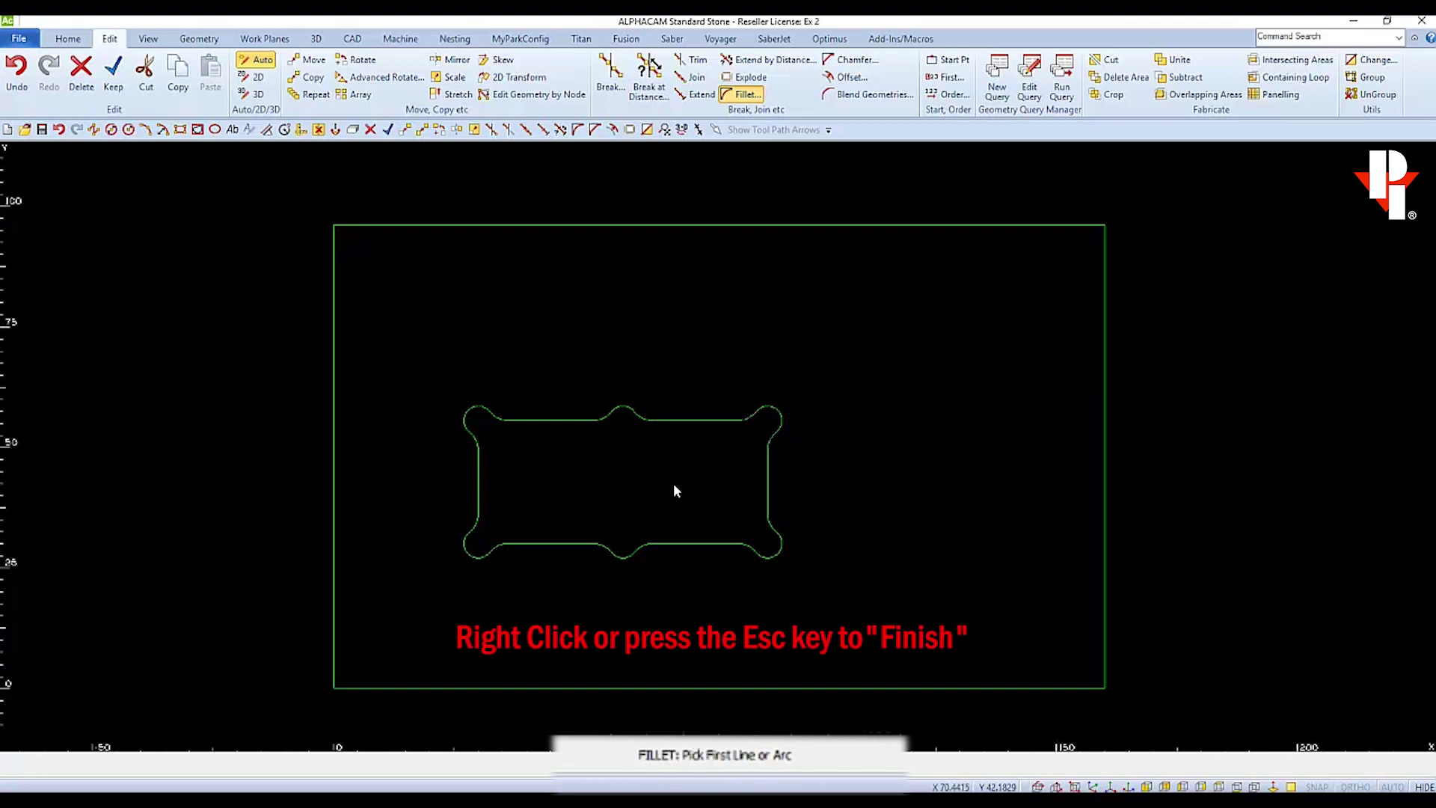
{"action": "right_click", "coordinate": [935, 610]}
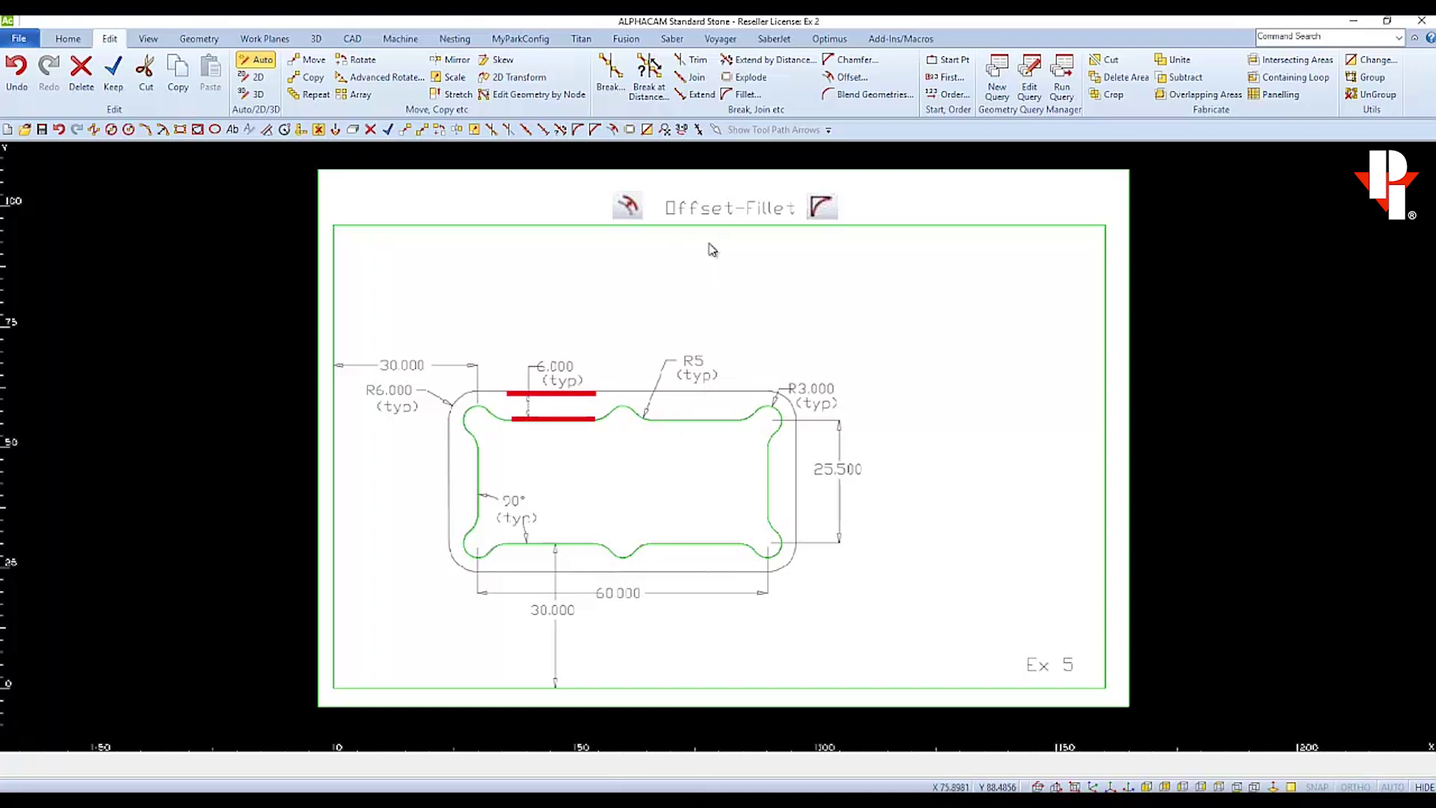
Step: Offset the left-hand straight line of the inner profile's lower edge outward by a distance of 6, with Offset as Geometry enabled
{"action": "left_click", "coordinate": [837, 78]}
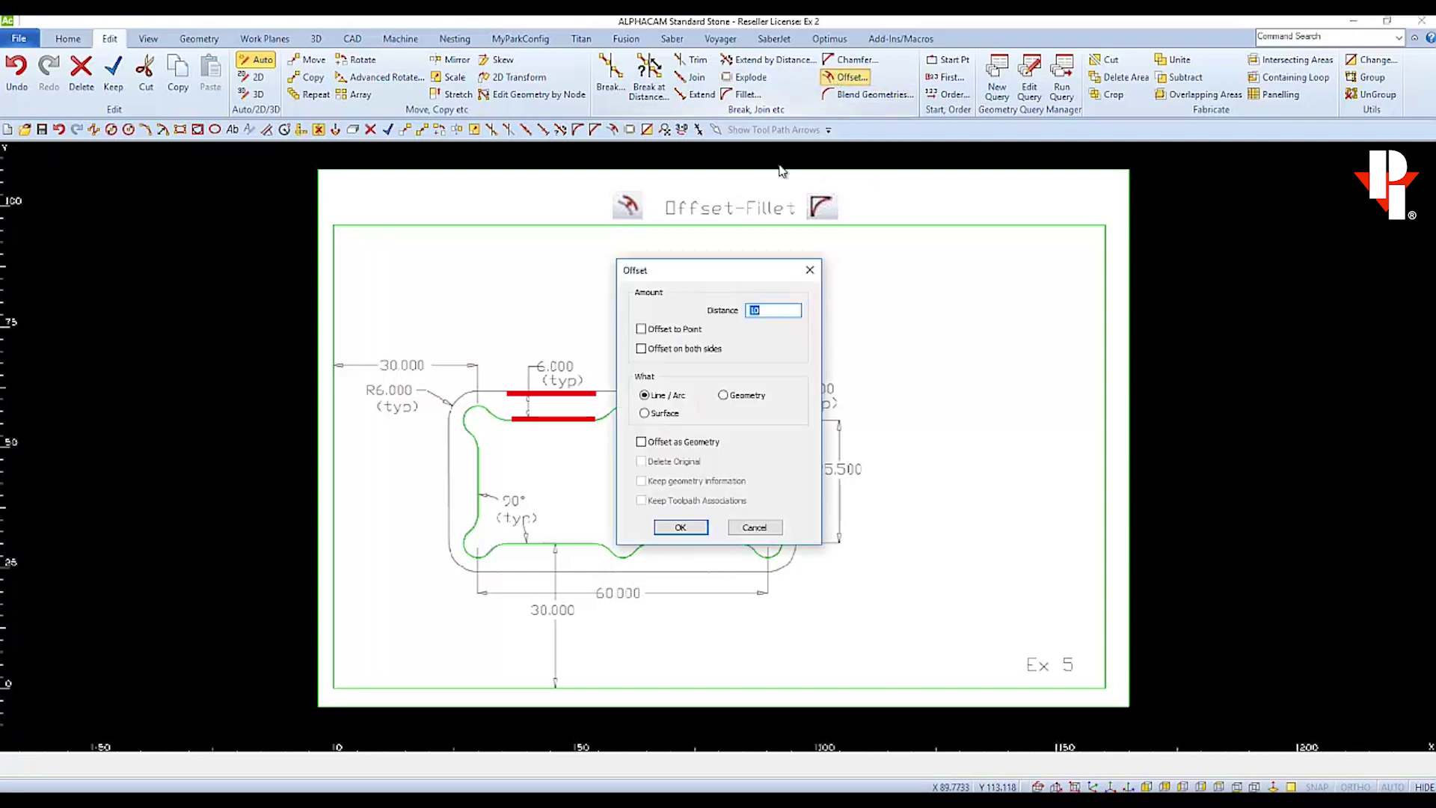
{"action": "left_click_drag", "start_coordinate": [712, 280], "coordinate": [986, 263]}
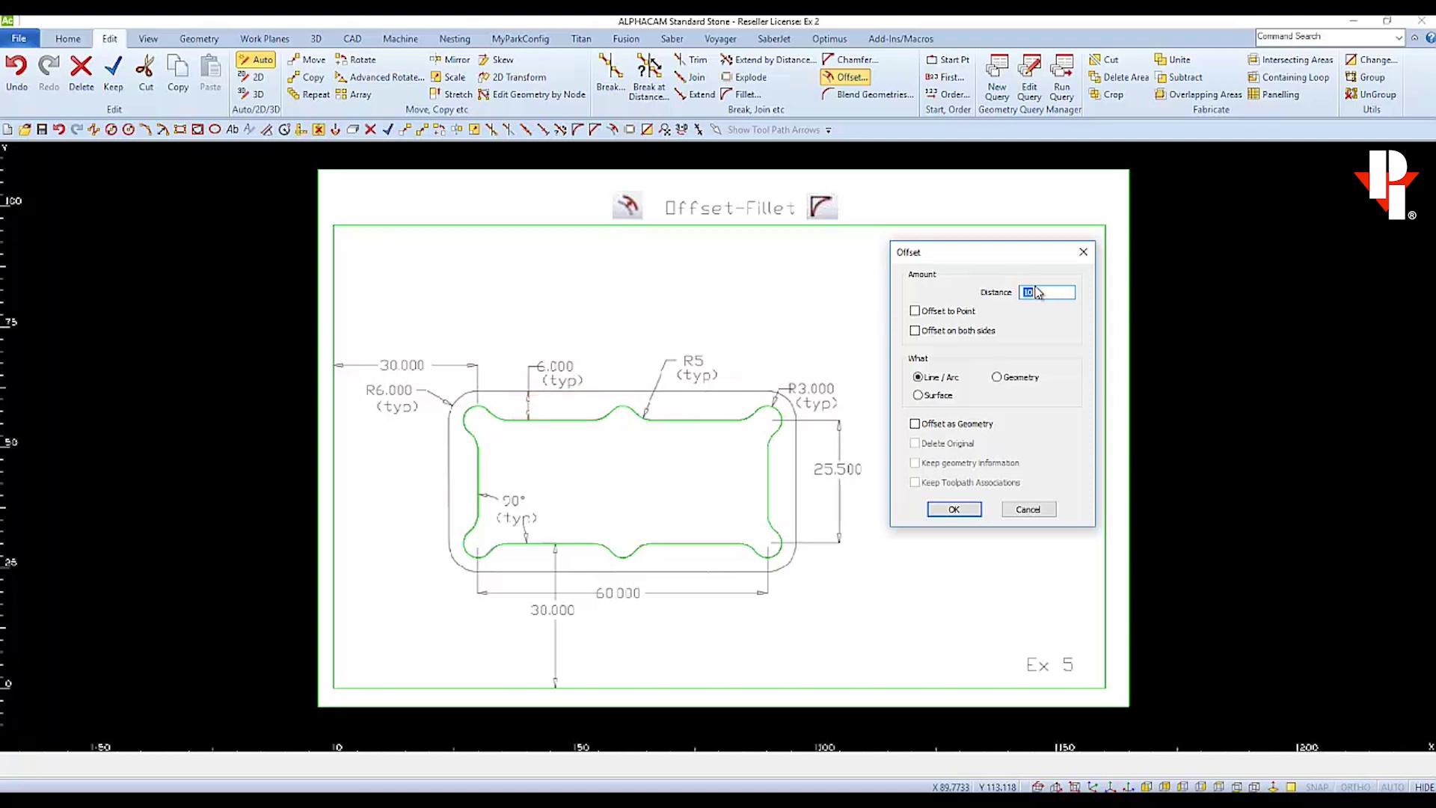
{"action": "type", "text": "6"}
{"action": "left_click", "coordinate": [915, 424]}
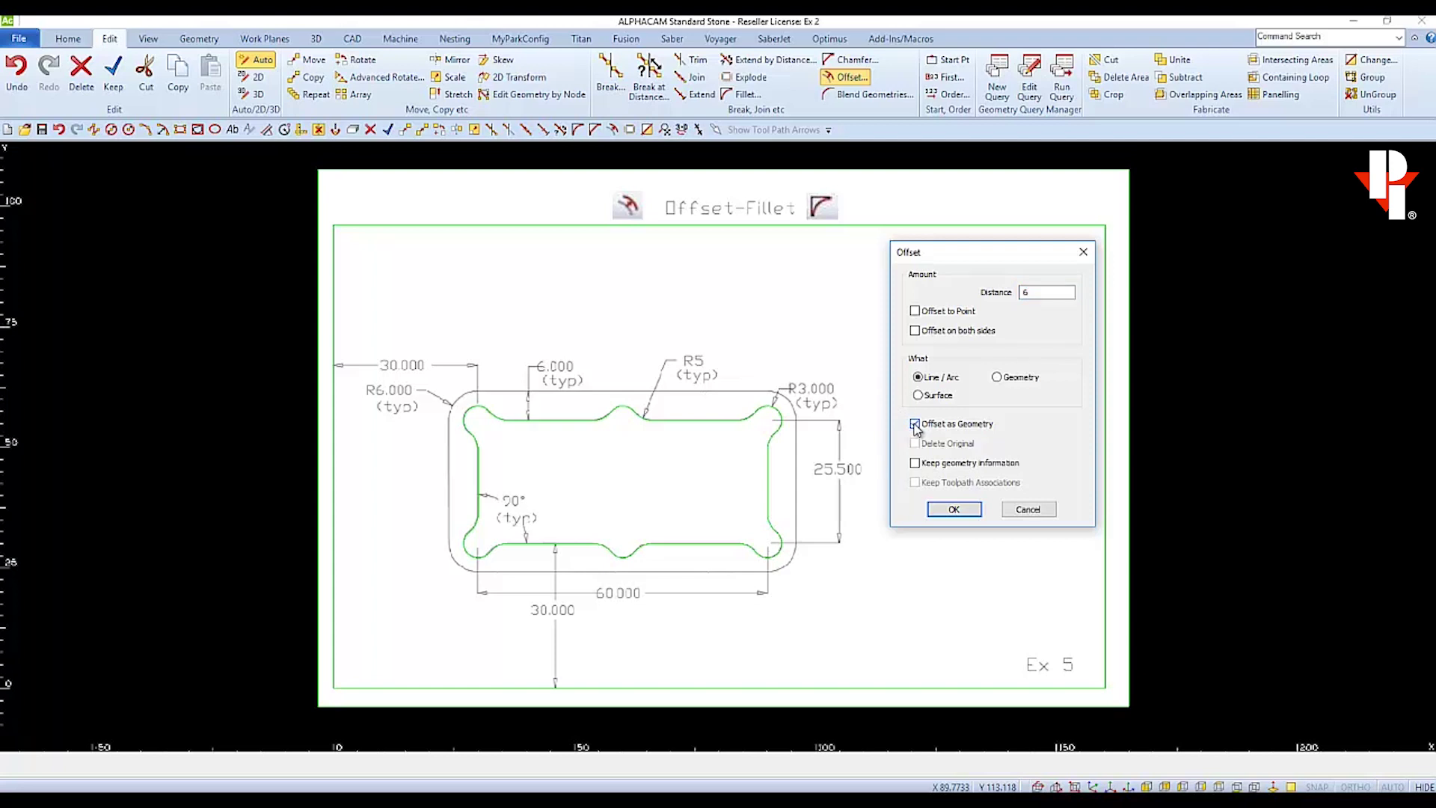
{"action": "left_click", "coordinate": [955, 511]}
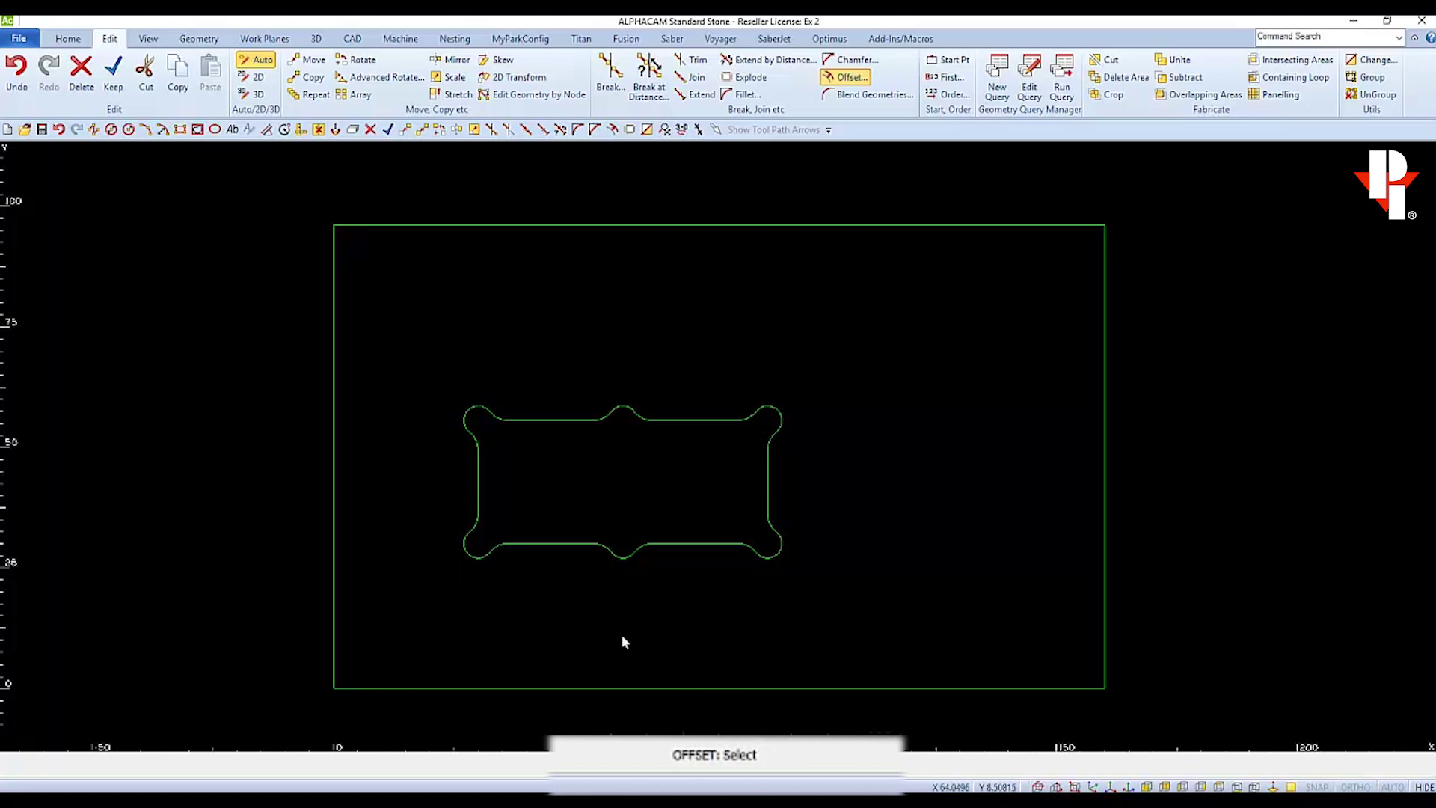
{"action": "left_click", "coordinate": [552, 545]}
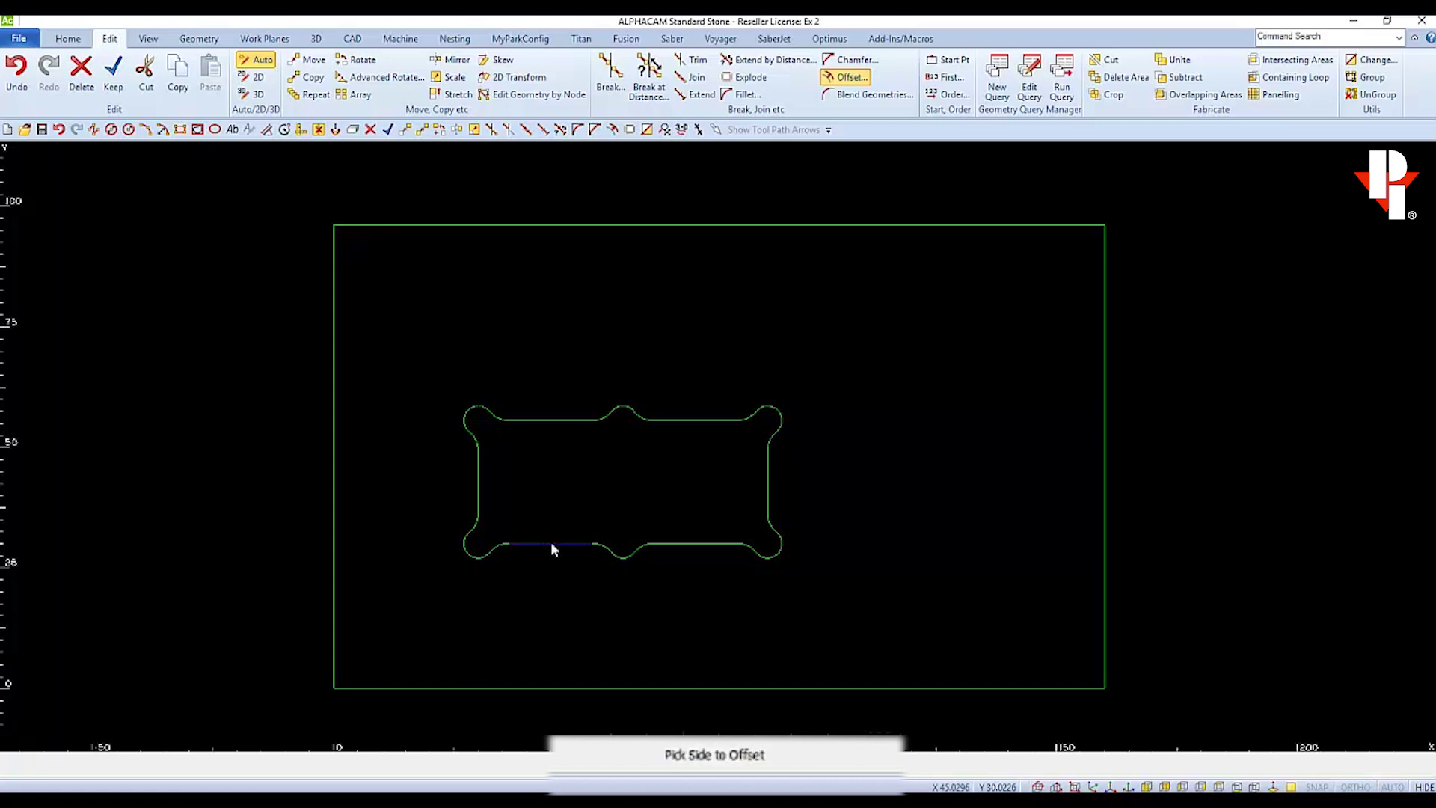
{"action": "left_click", "coordinate": [549, 605]}
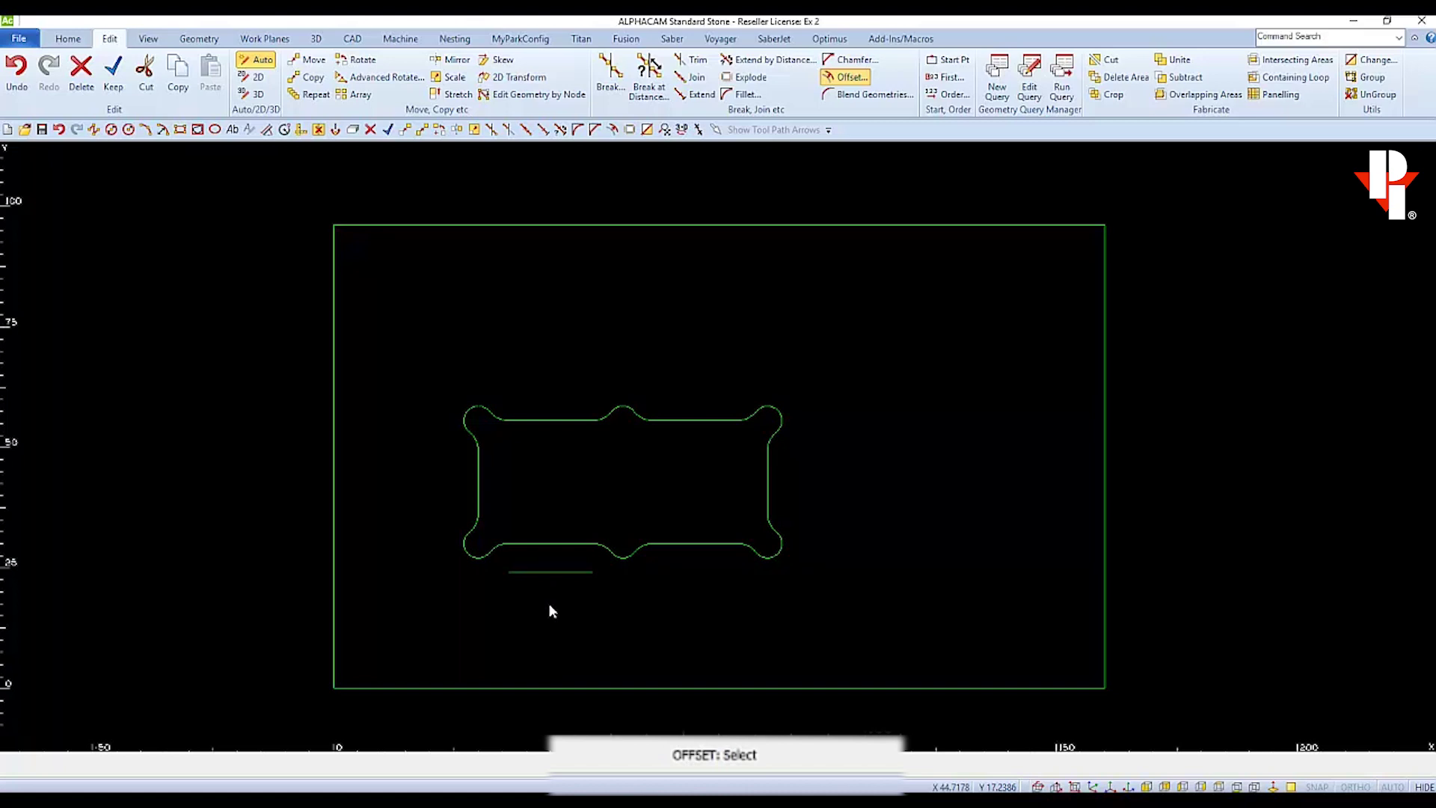
Step: Offset the inner profile's left edge, the left-hand line of its upper edge and its right edge outward by 6
{"action": "left_click", "coordinate": [479, 492]}
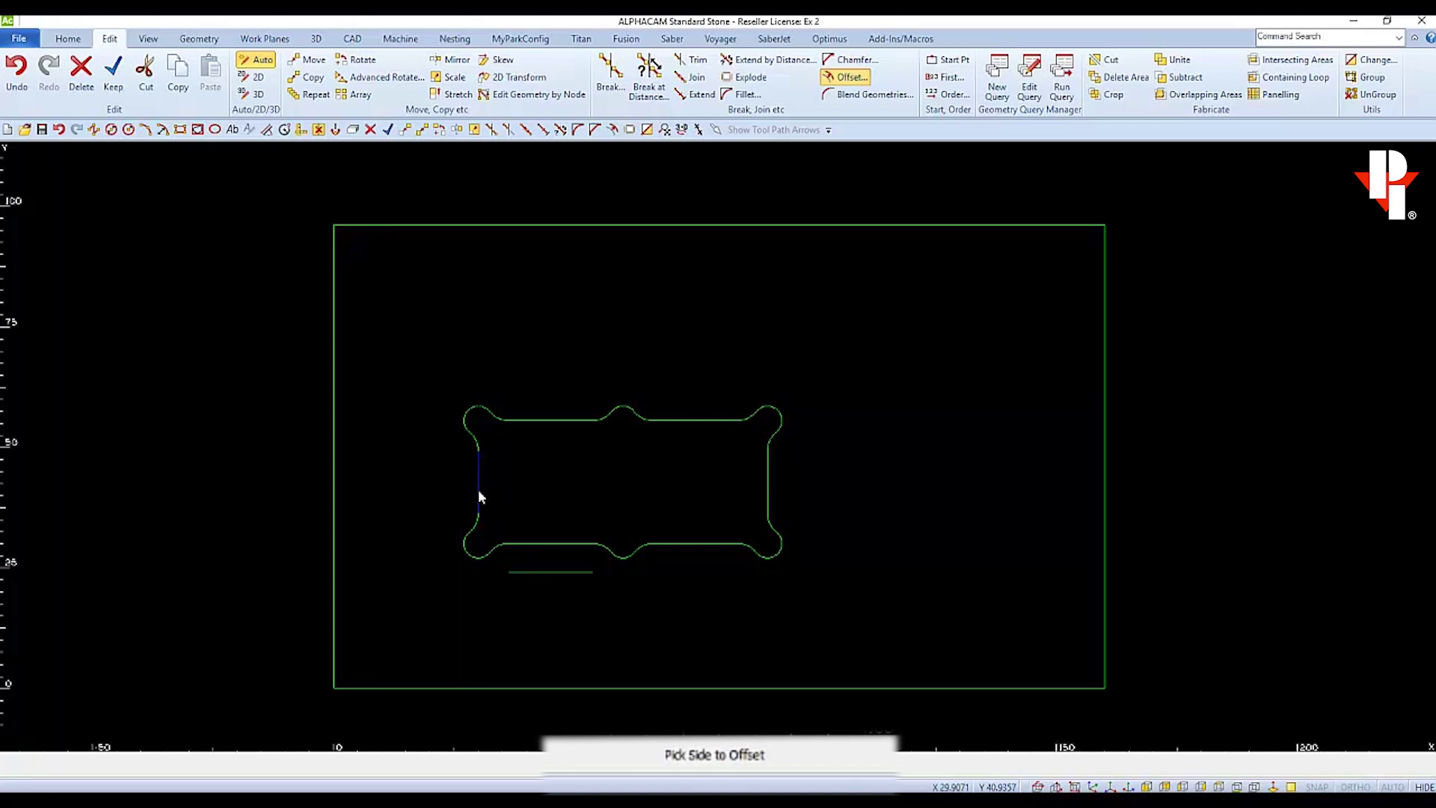
{"action": "left_click", "coordinate": [429, 491]}
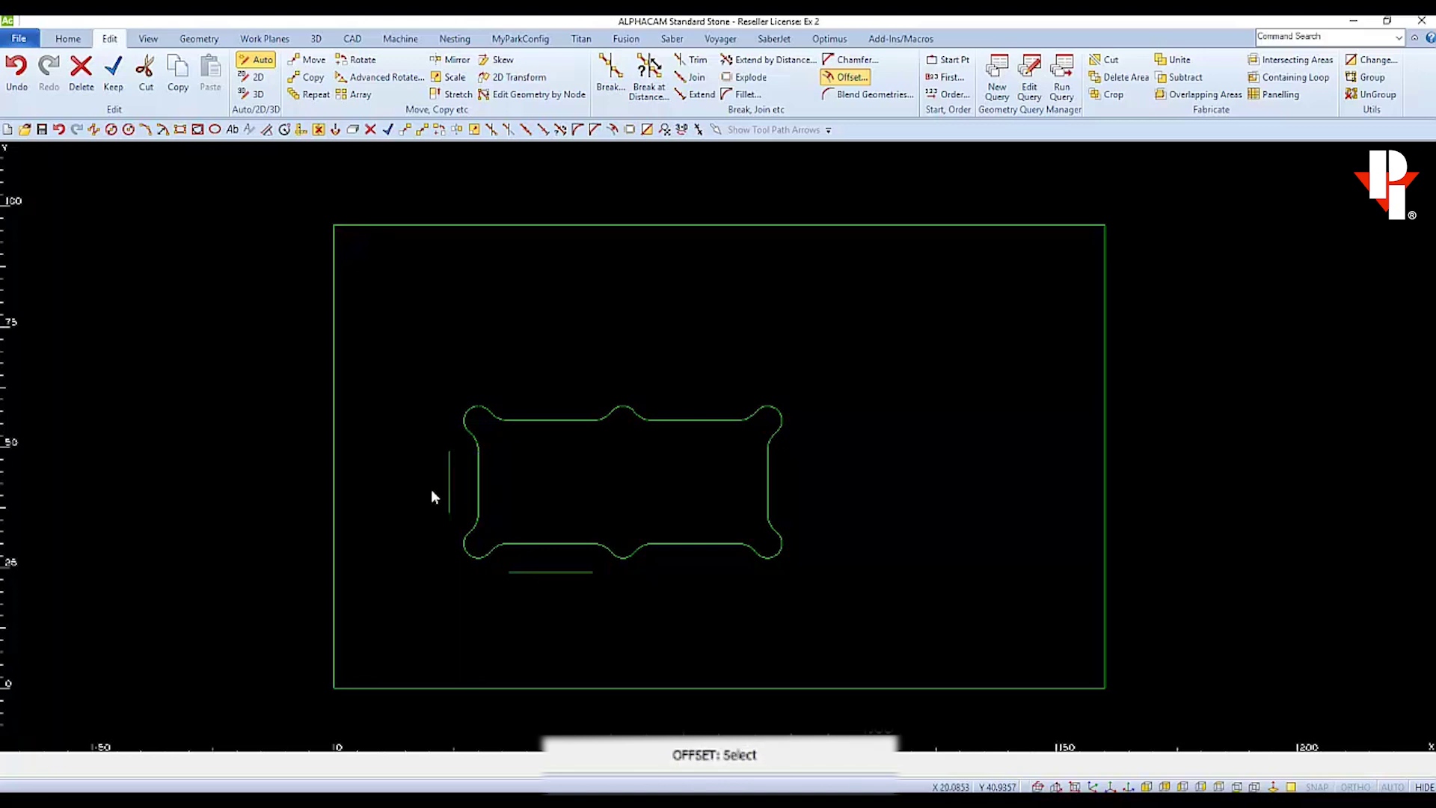
{"action": "left_click", "coordinate": [544, 424]}
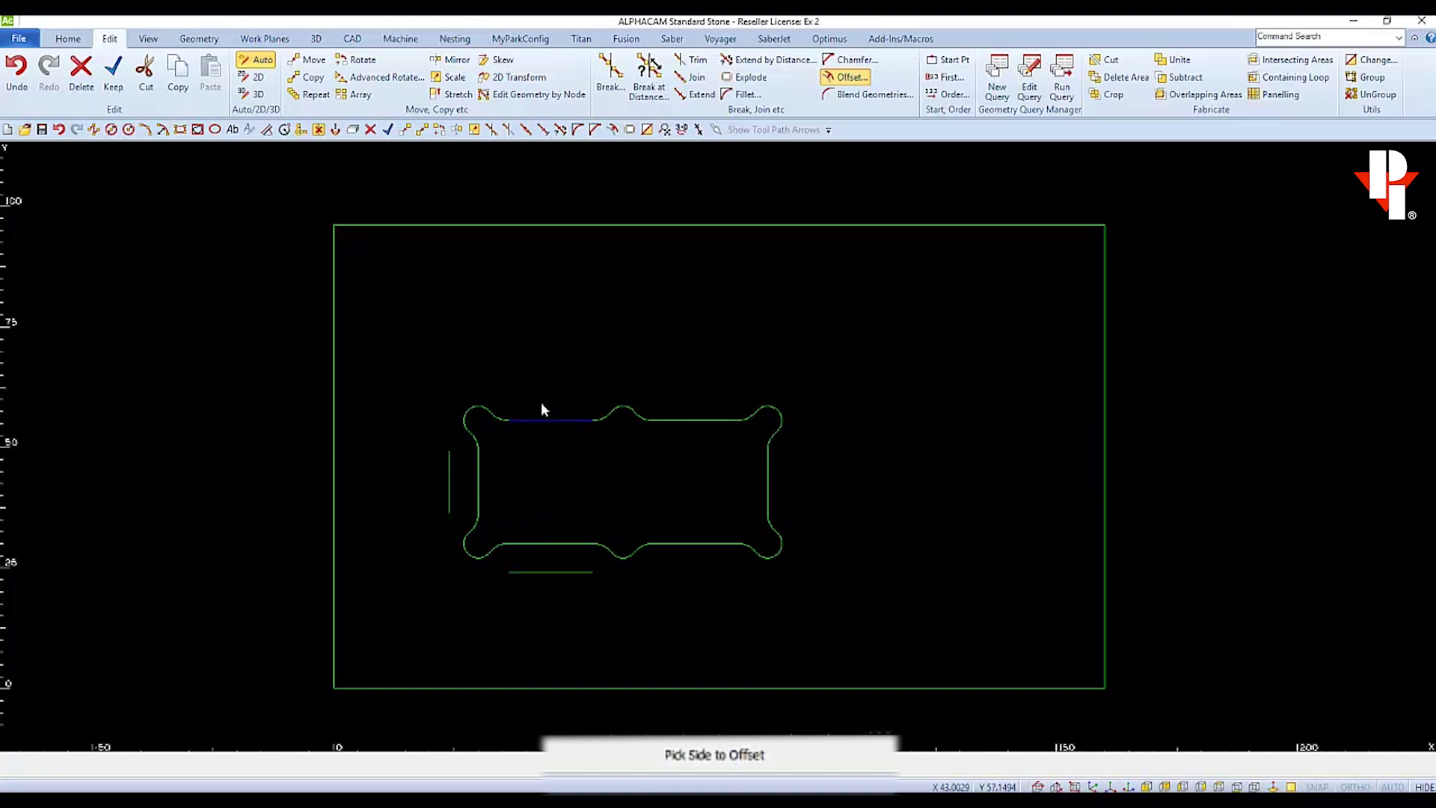
{"action": "left_click", "coordinate": [543, 365]}
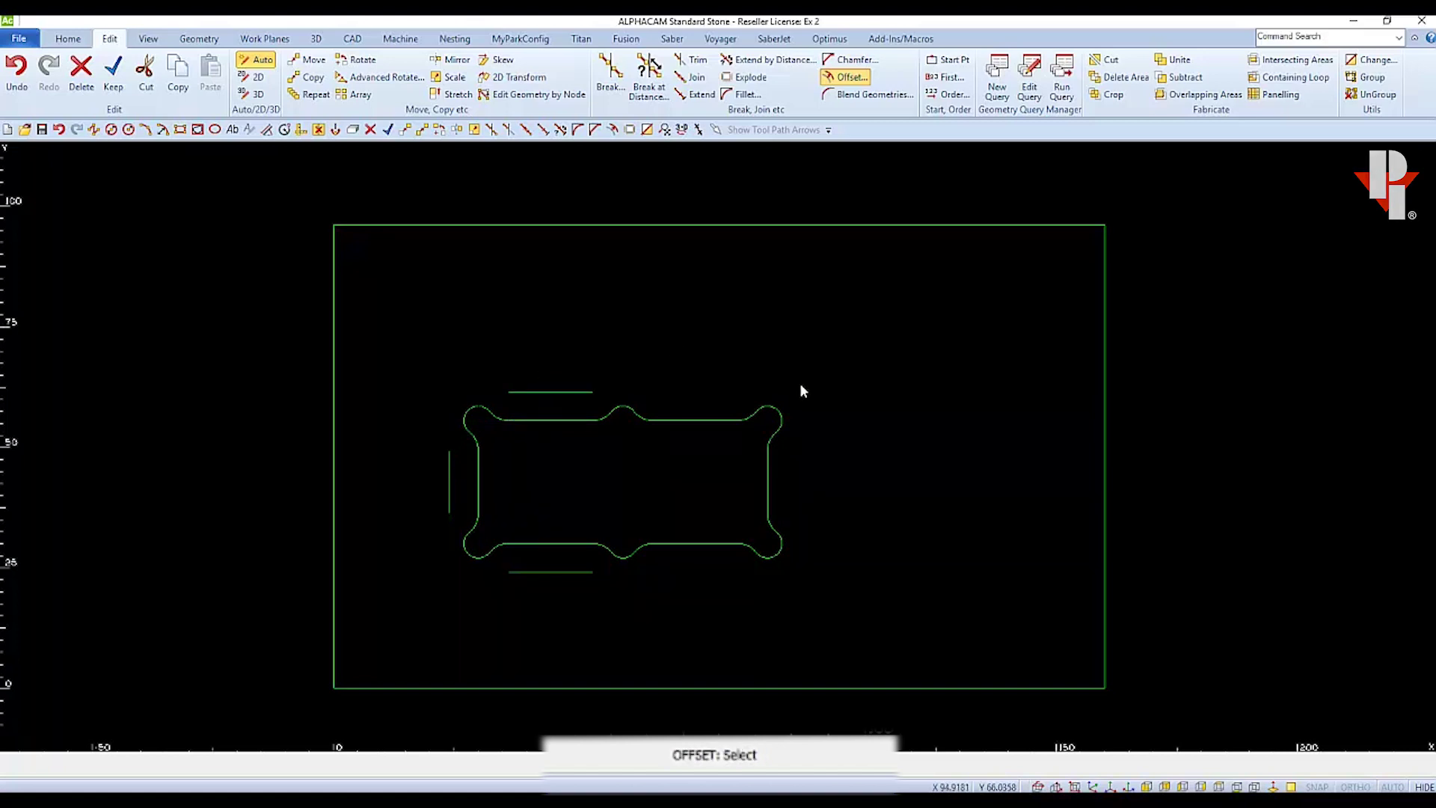
{"action": "left_click", "coordinate": [769, 488]}
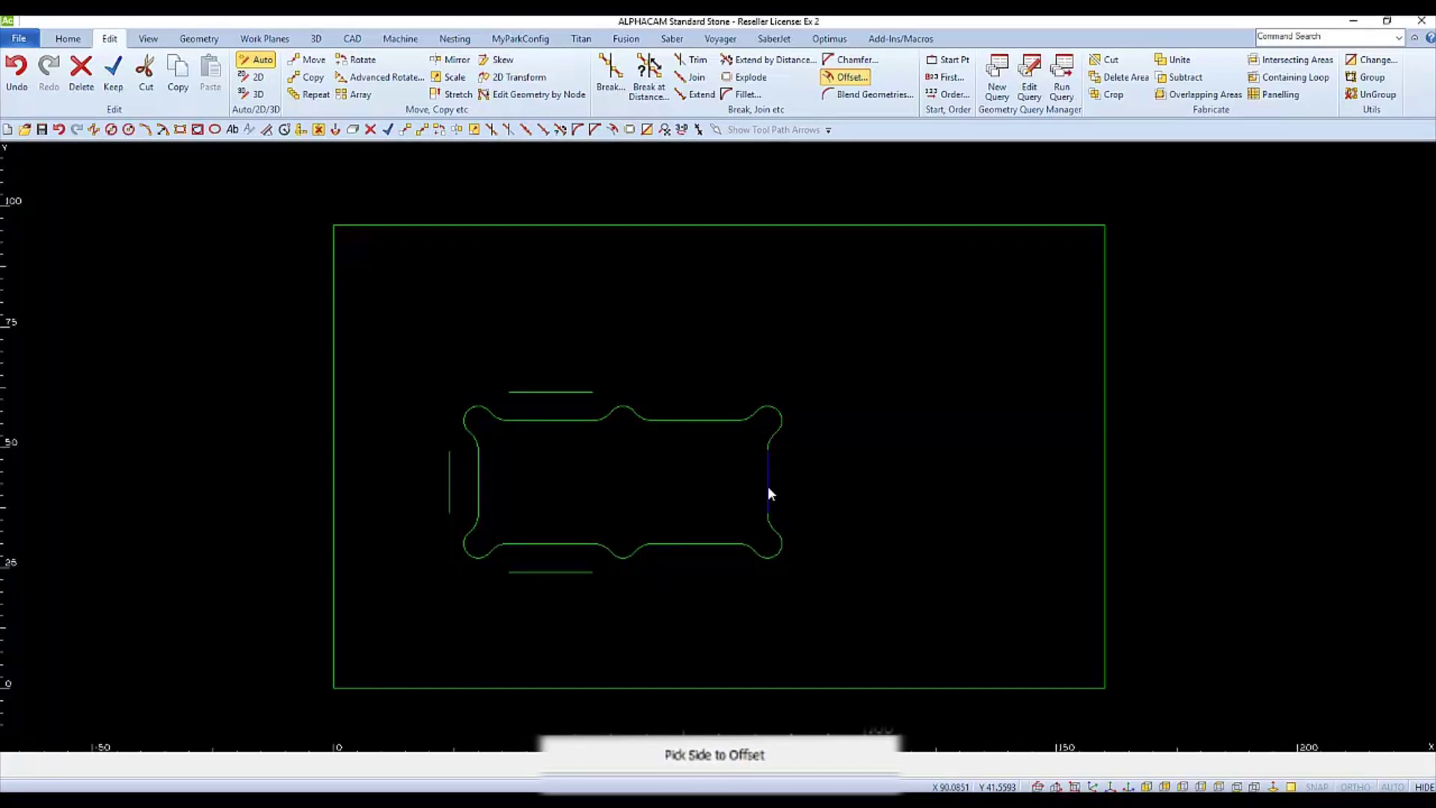
{"action": "left_click", "coordinate": [845, 479]}
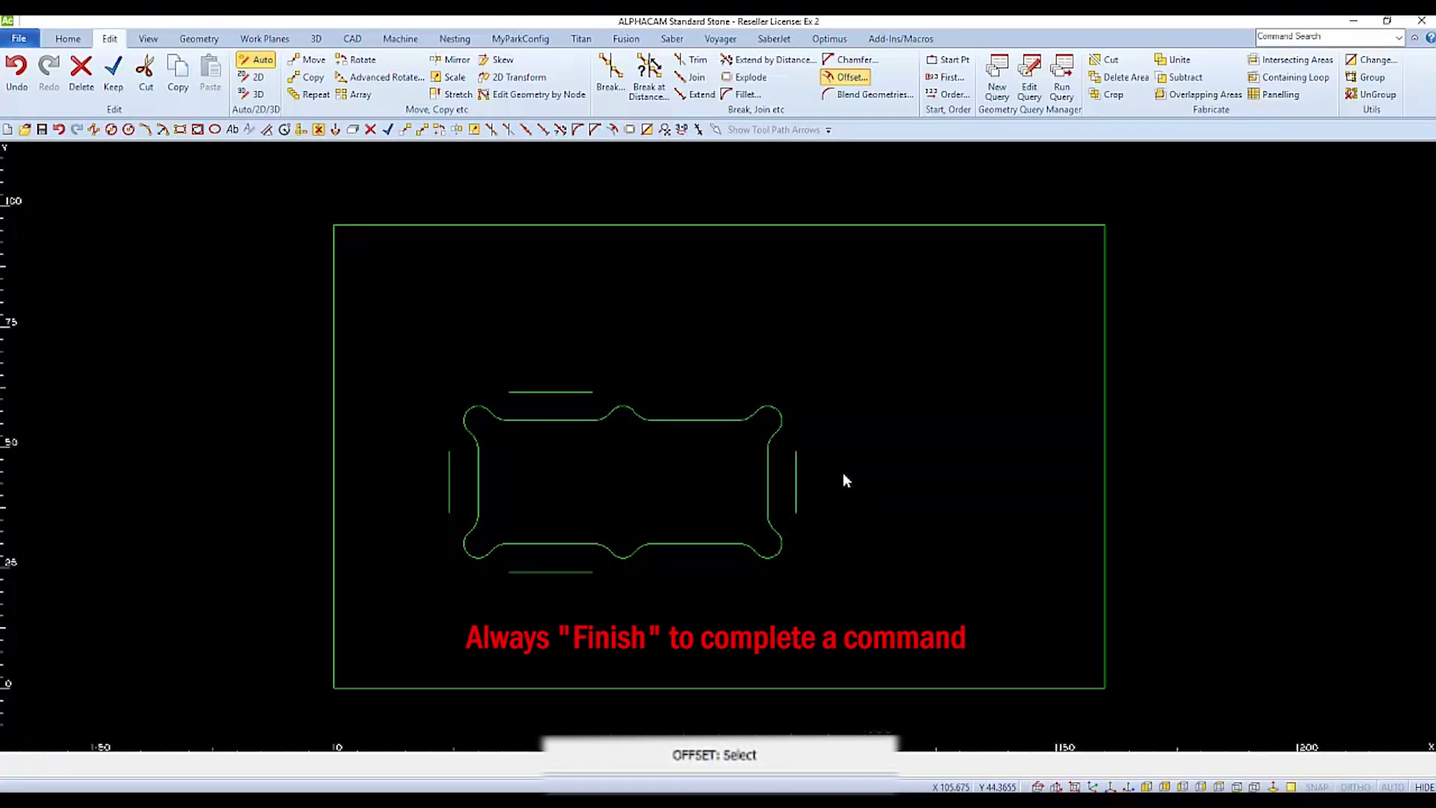
Step: Finish the offset command and join the offset left line to the offset upper and lower lines with individual radius 6 fillets
{"action": "key", "text": "Escape"}
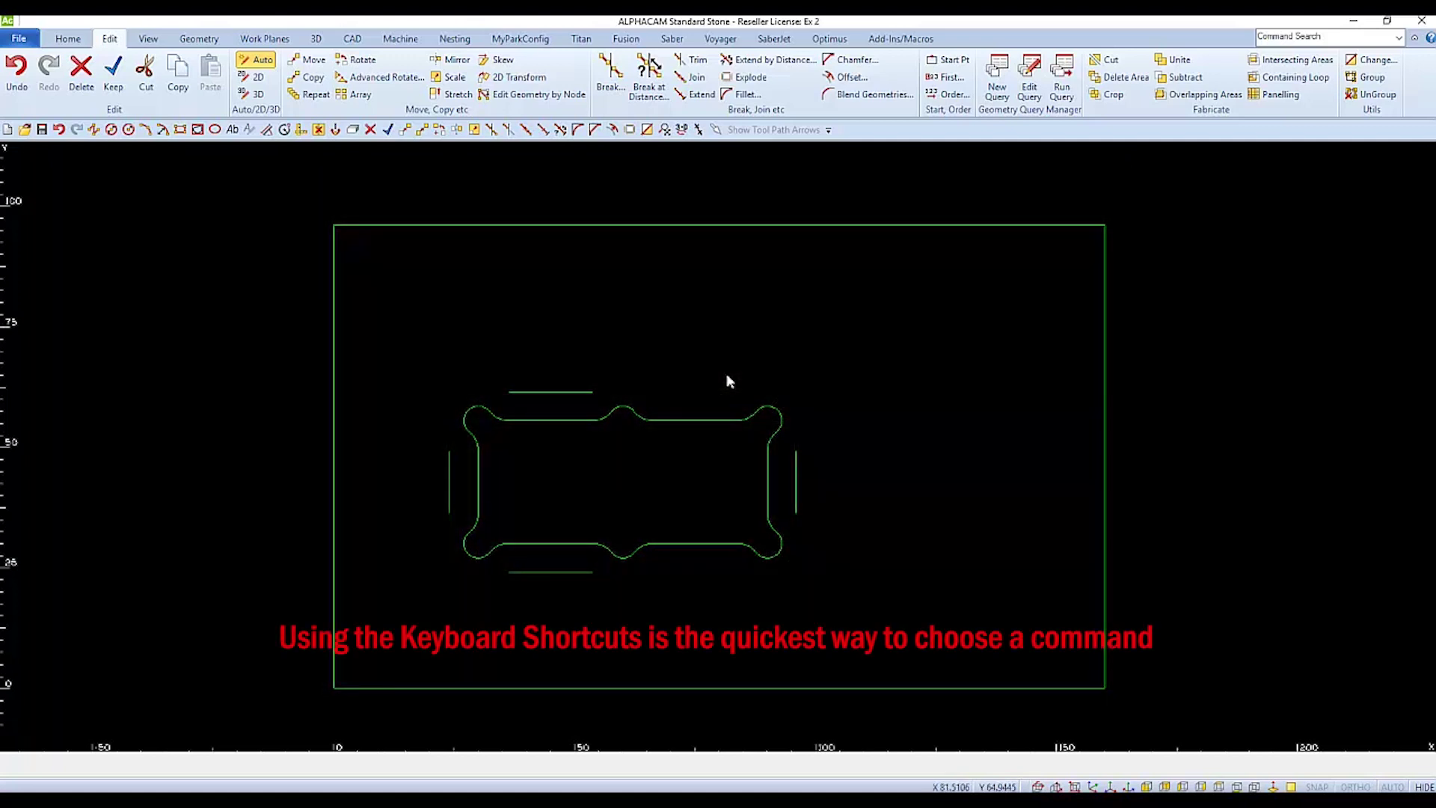
{"action": "key", "text": "f"}
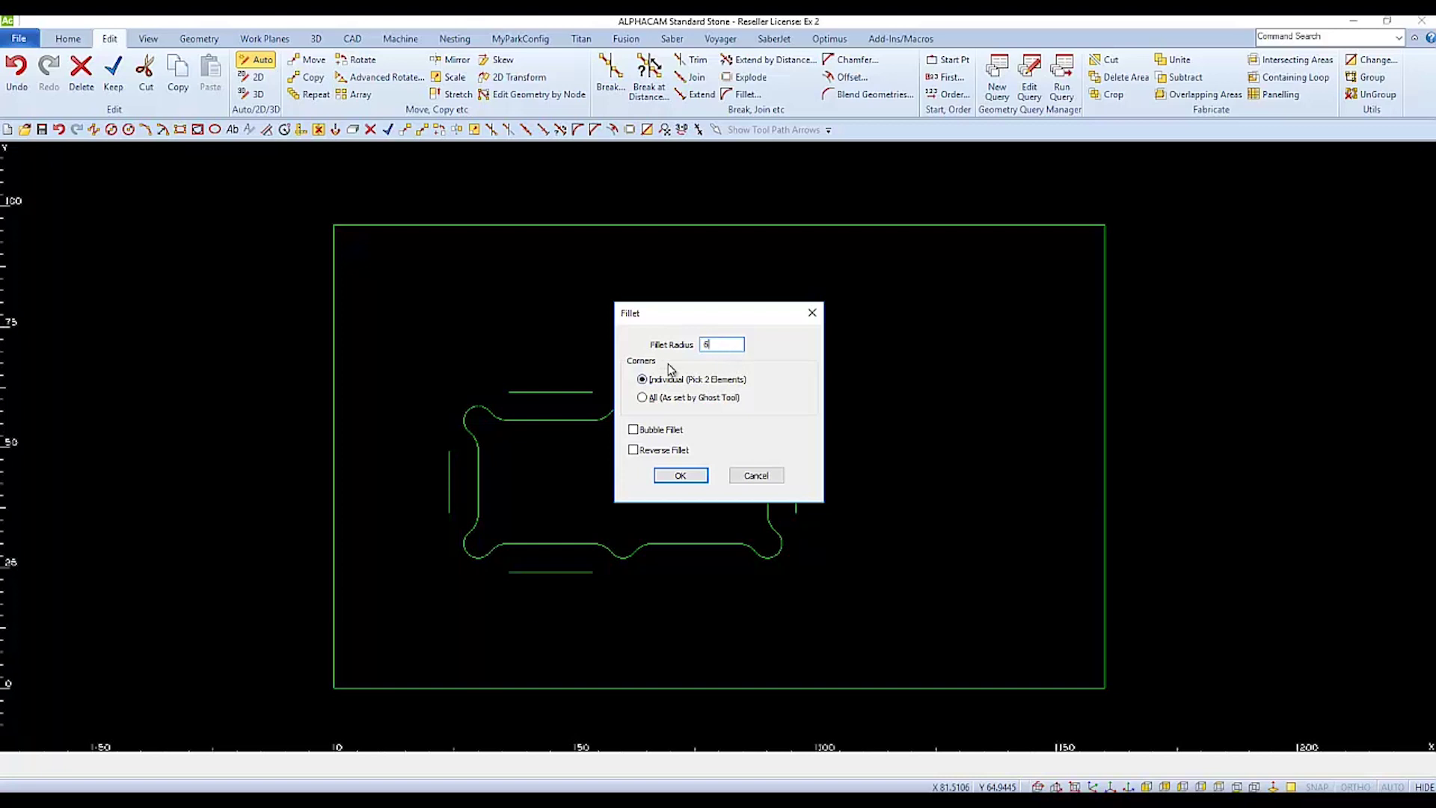
{"action": "type", "text": "6"}
{"action": "left_click", "coordinate": [681, 476]}
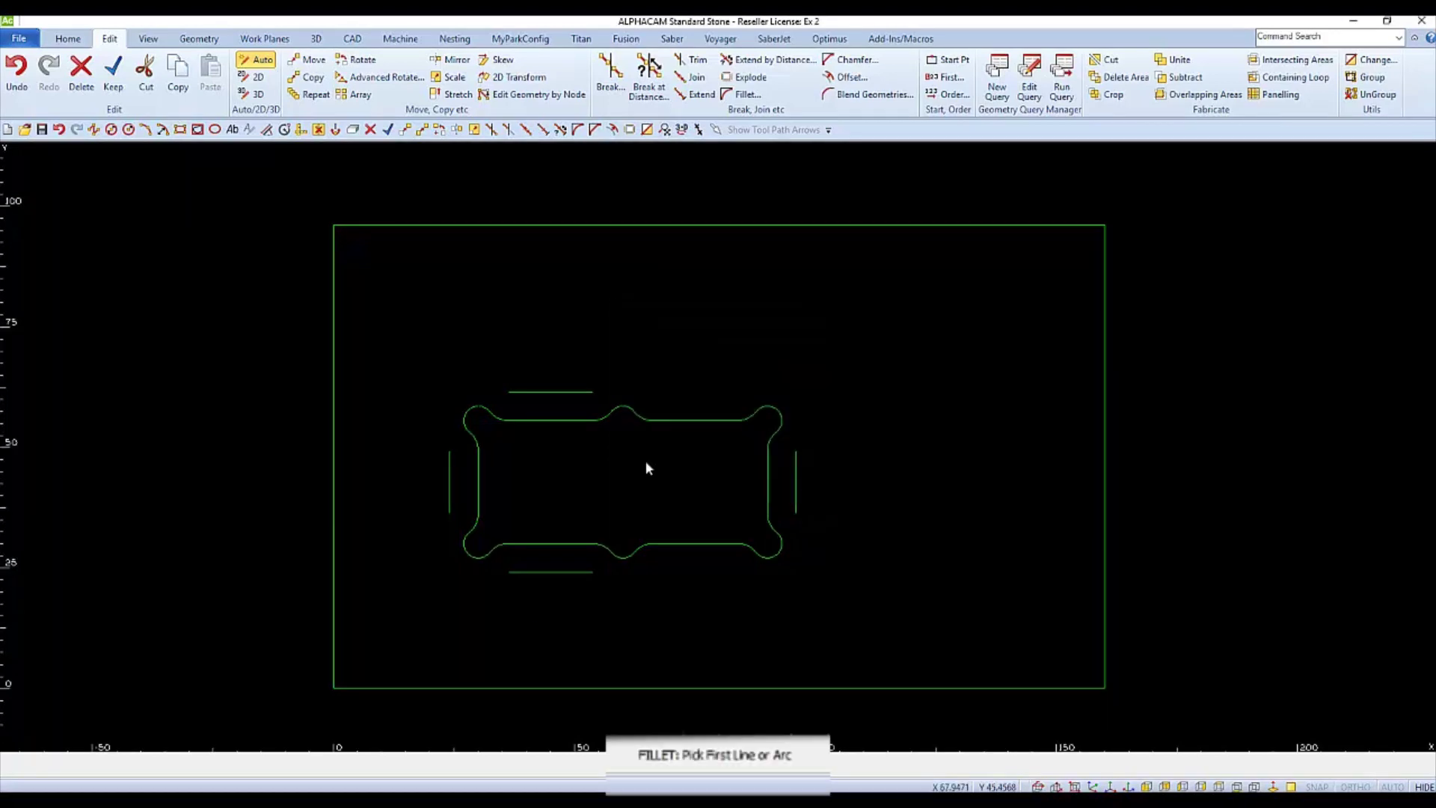
{"action": "left_click", "coordinate": [514, 390]}
{"action": "left_click", "coordinate": [449, 464]}
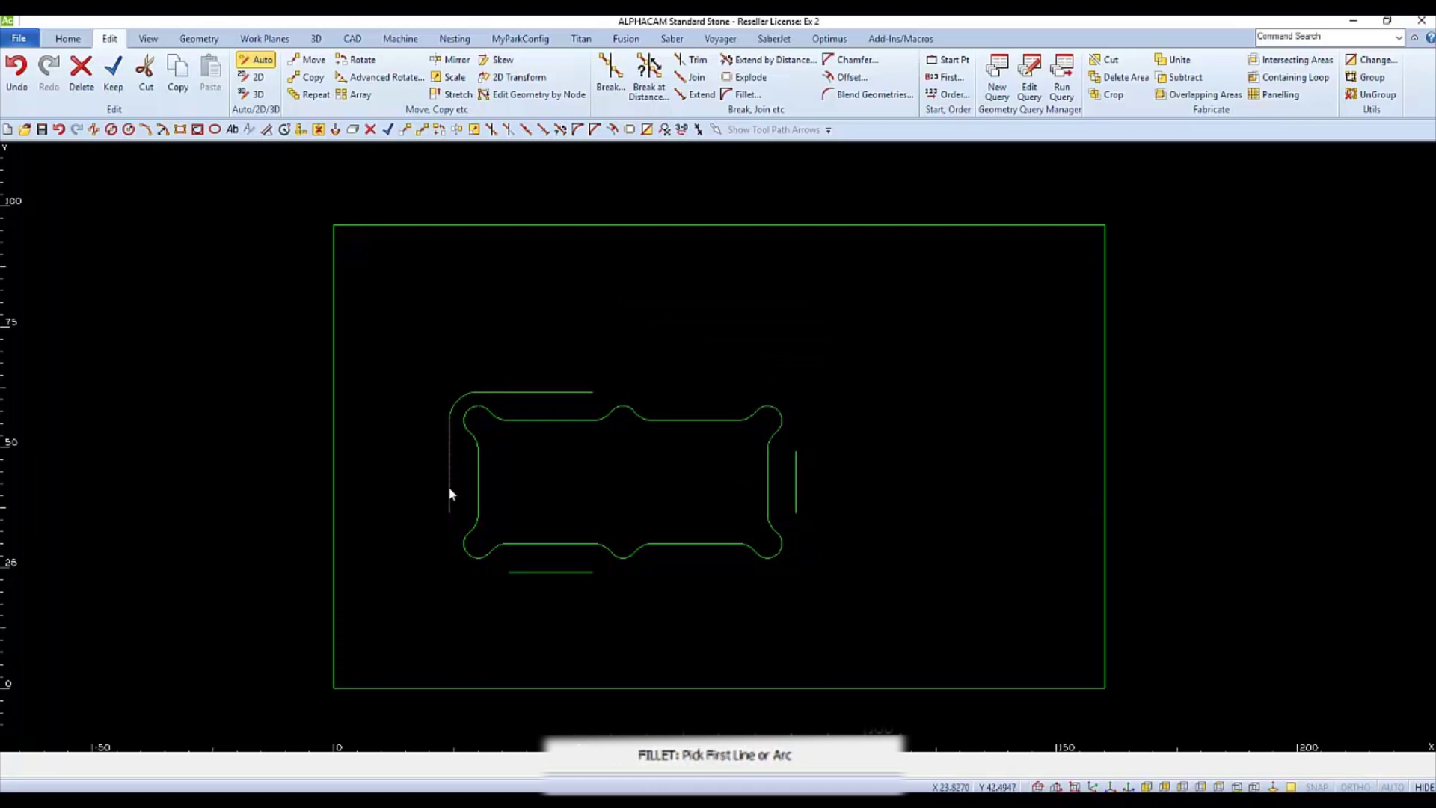
{"action": "left_click", "coordinate": [448, 499]}
{"action": "left_click", "coordinate": [510, 572]}
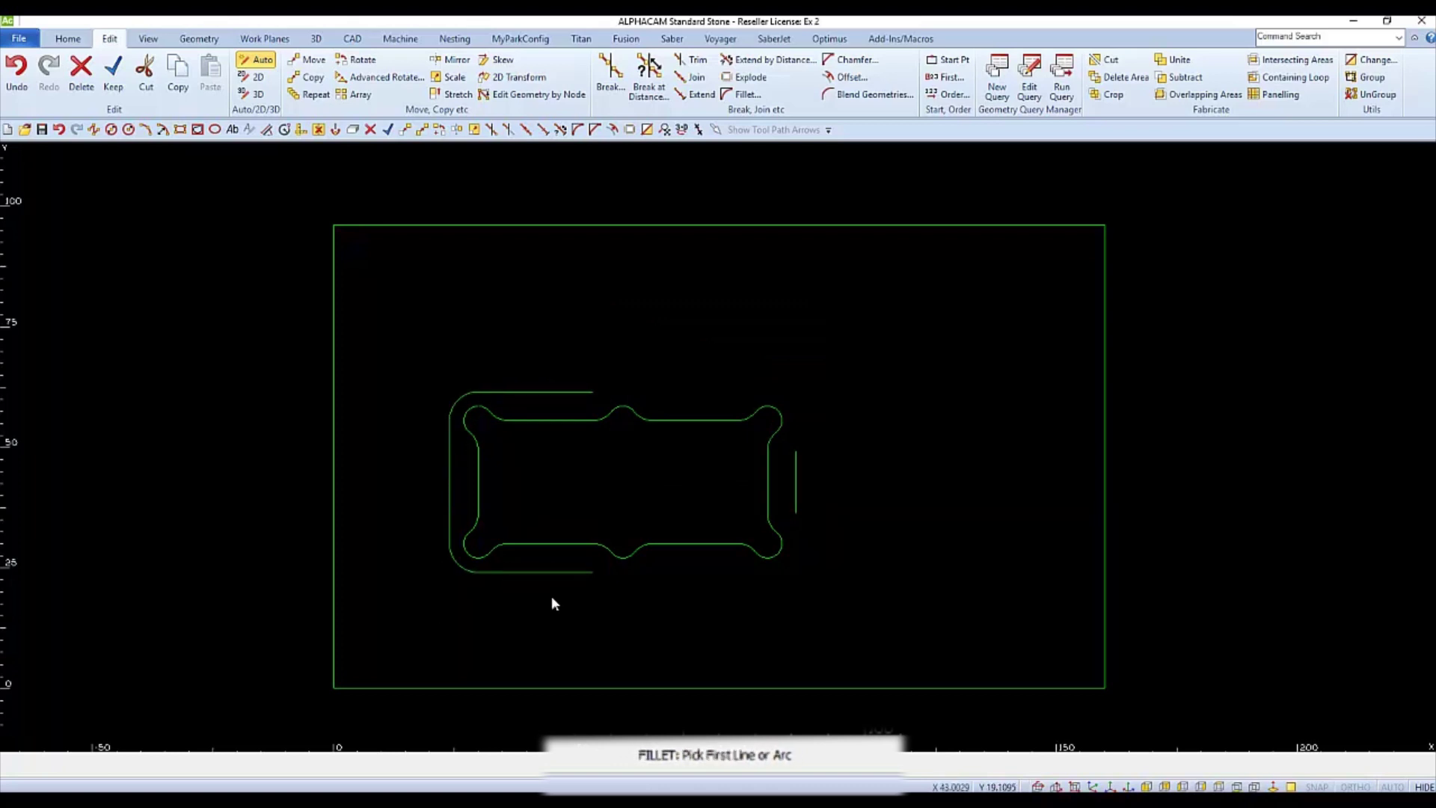
Step: Close the outer outline with radius 6 fillets joining the offset right line to the lower and upper lines, and finish the fillet command
{"action": "left_click", "coordinate": [587, 573]}
{"action": "left_click", "coordinate": [794, 507]}
{"action": "left_click", "coordinate": [585, 392]}
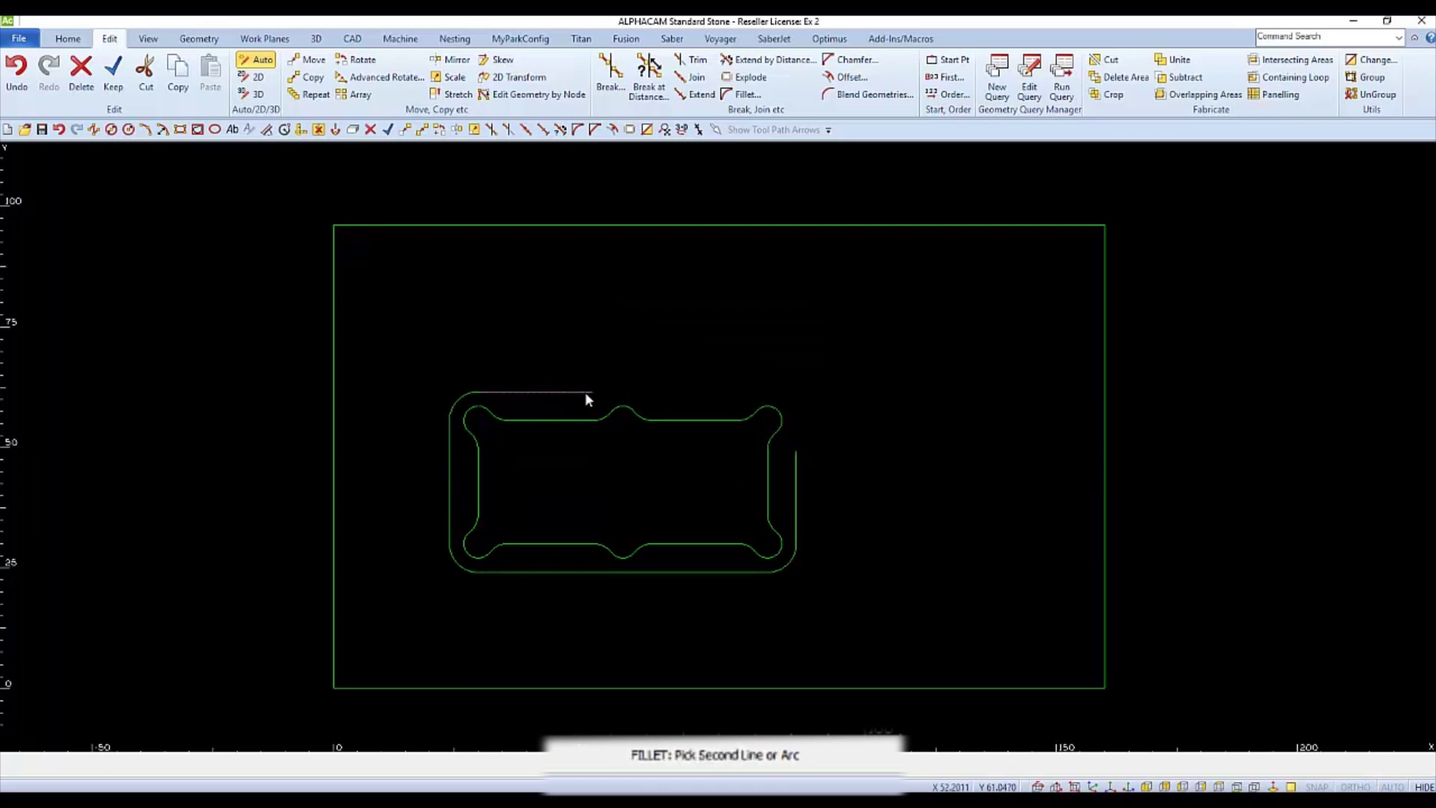
{"action": "left_click", "coordinate": [796, 467]}
{"action": "key", "text": "Escape"}
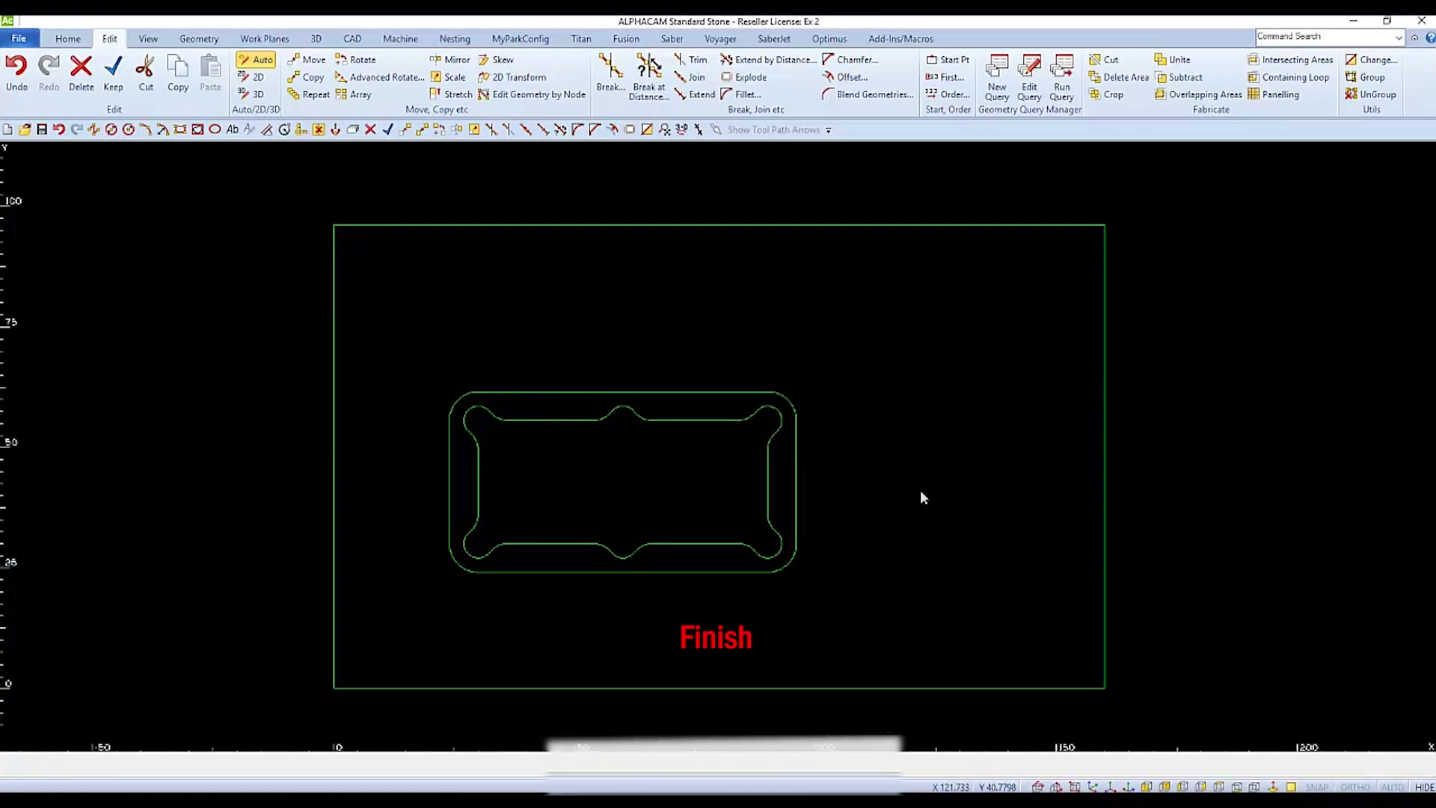